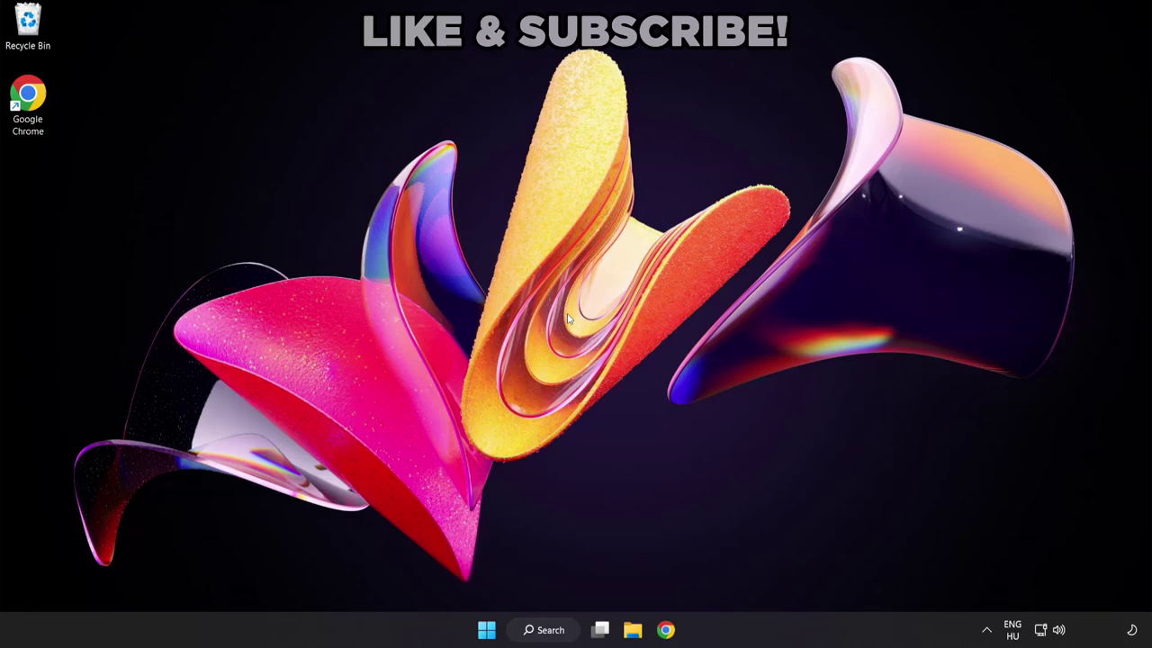
Search Windows for 'device manager' to find the Device Manager app.
{"action": "left_click", "coordinate": [550, 630]}
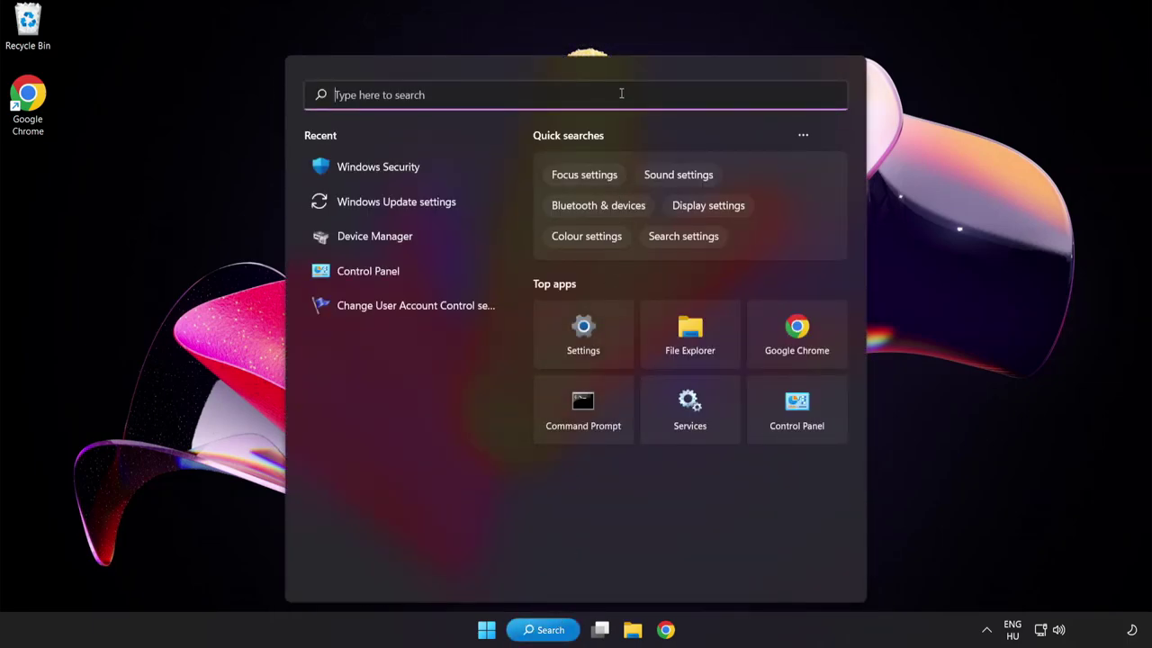
{"action": "type", "text": "device ma"}
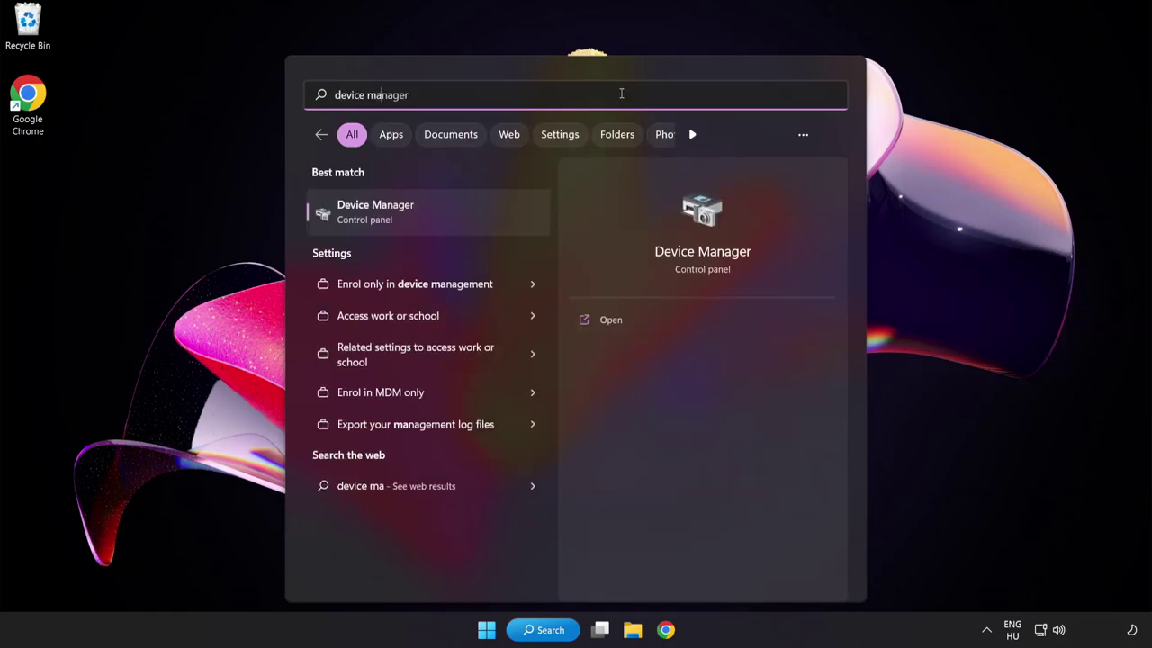
{"action": "type", "text": "nager"}
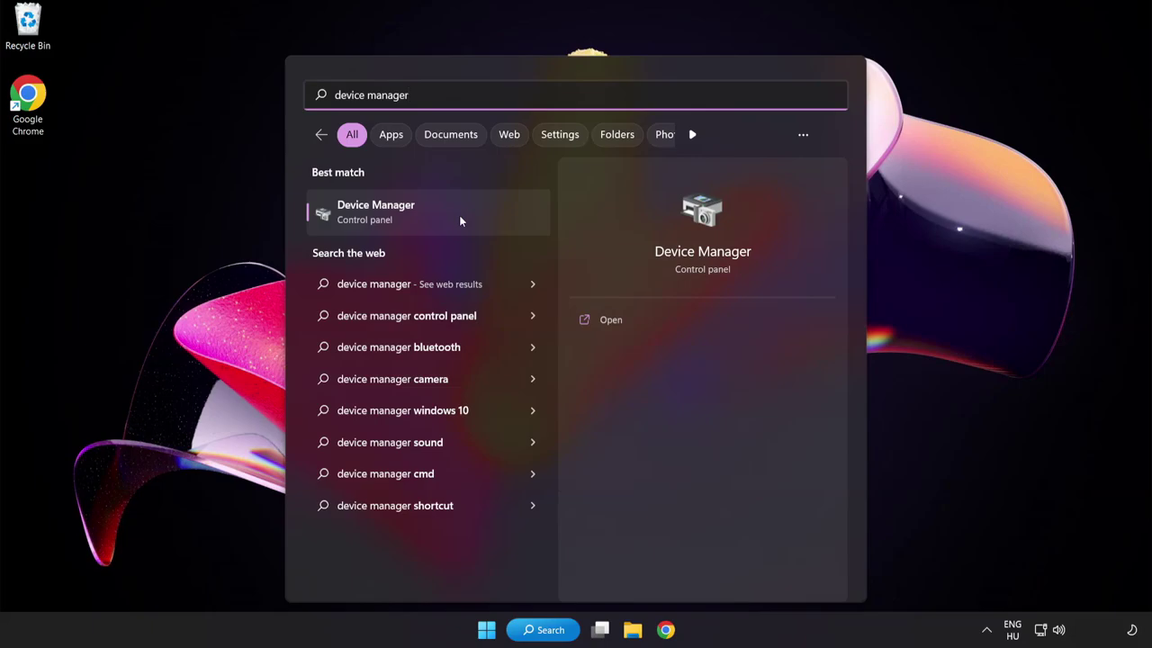
Open Device Manager and bring up actions for the VMware SVGA 3D adapter under Display adapters.
{"action": "left_click", "coordinate": [459, 215]}
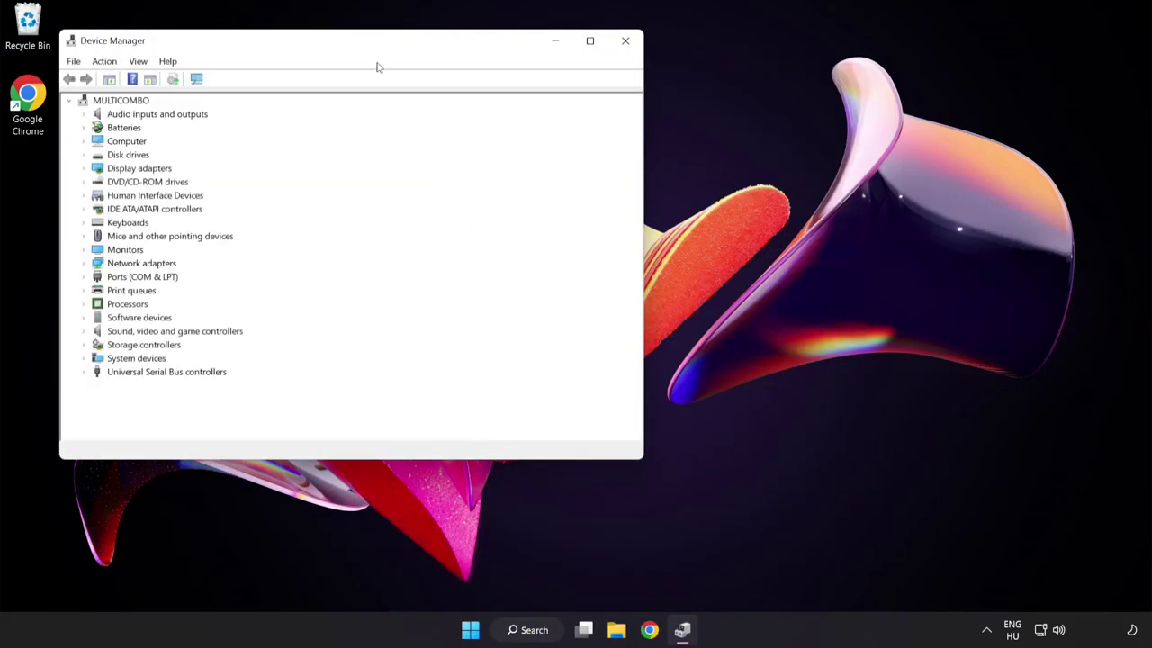
{"action": "left_click_drag", "start_coordinate": [372, 45], "coordinate": [564, 120]}
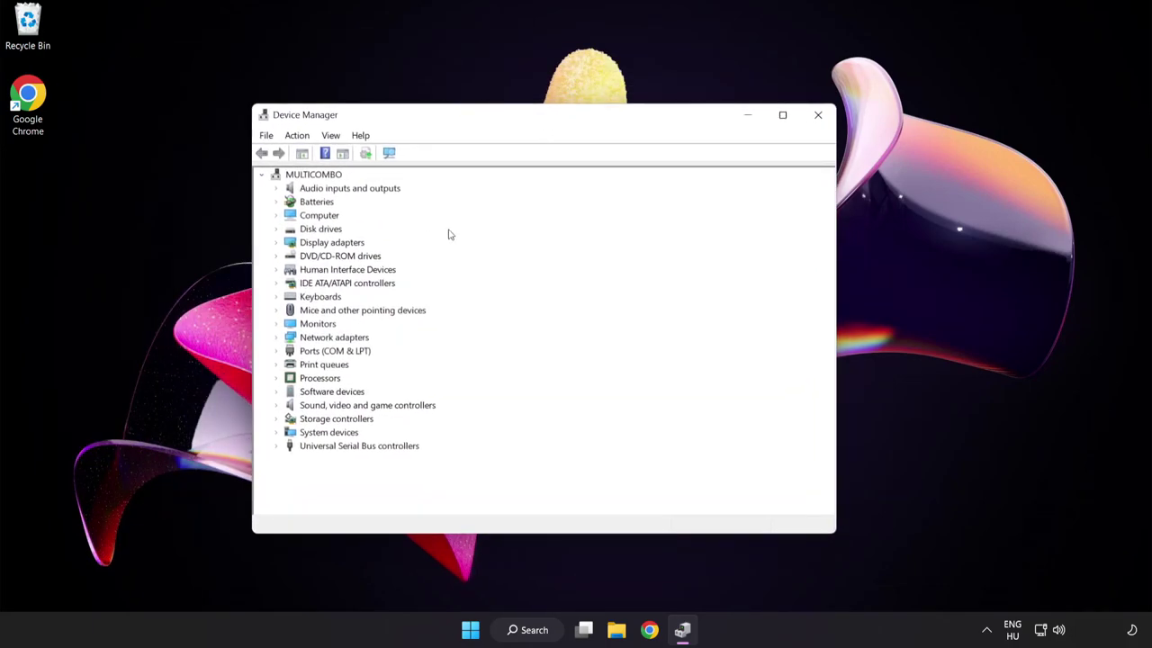
{"action": "left_click", "coordinate": [354, 245]}
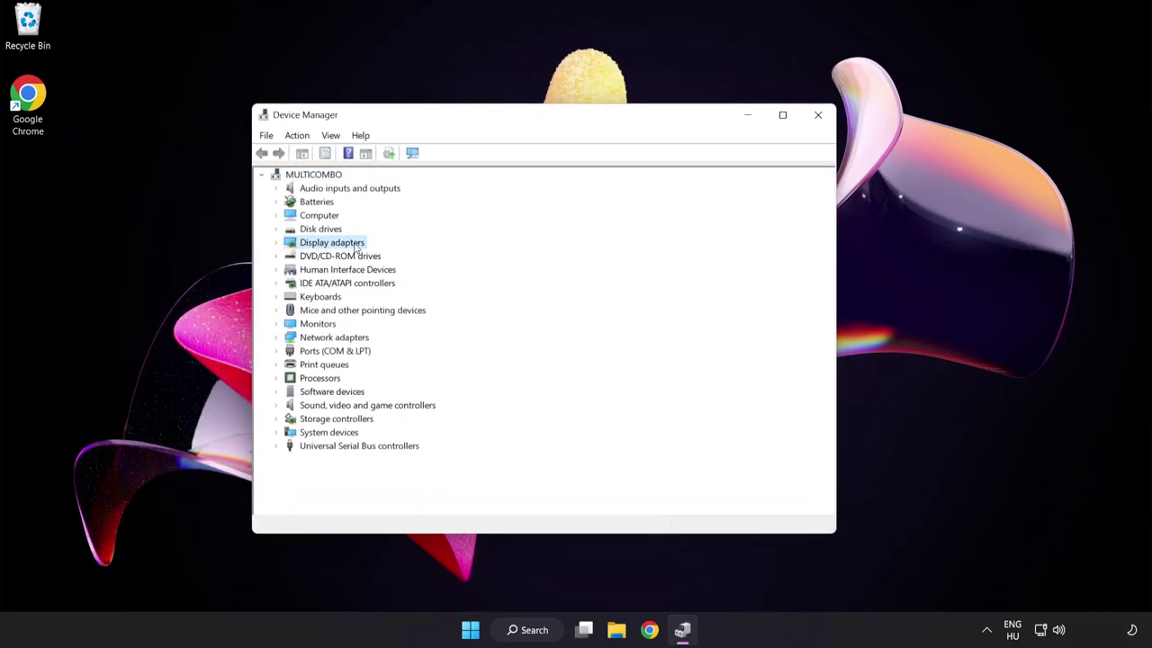
{"action": "left_click", "coordinate": [277, 243]}
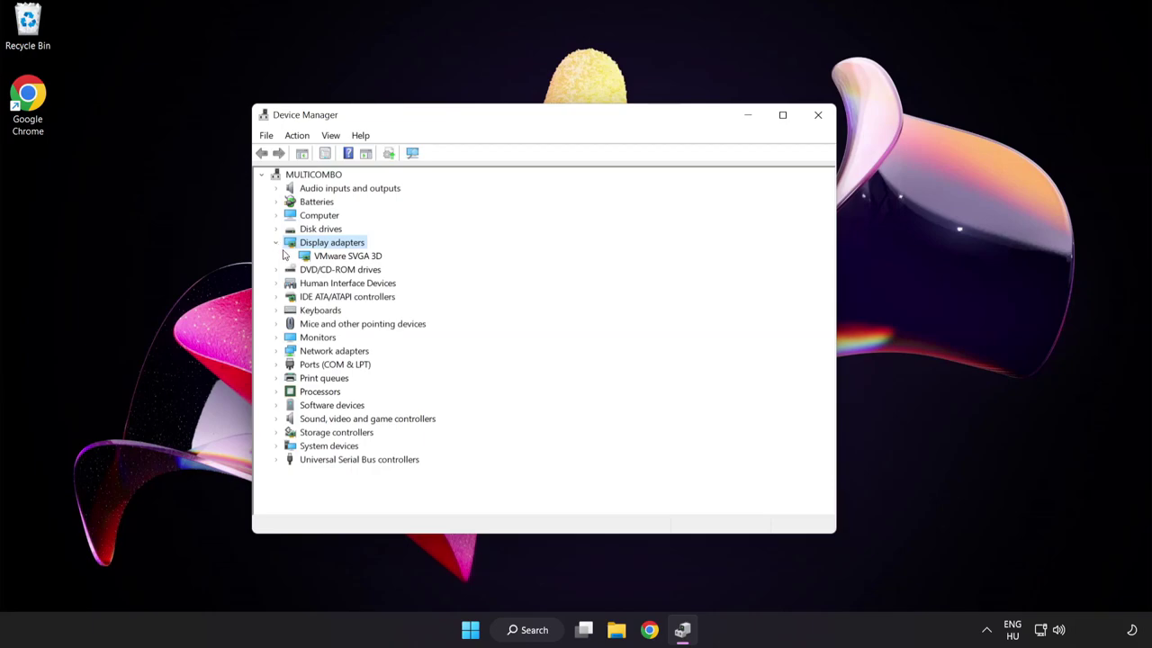
{"action": "left_click", "coordinate": [305, 257]}
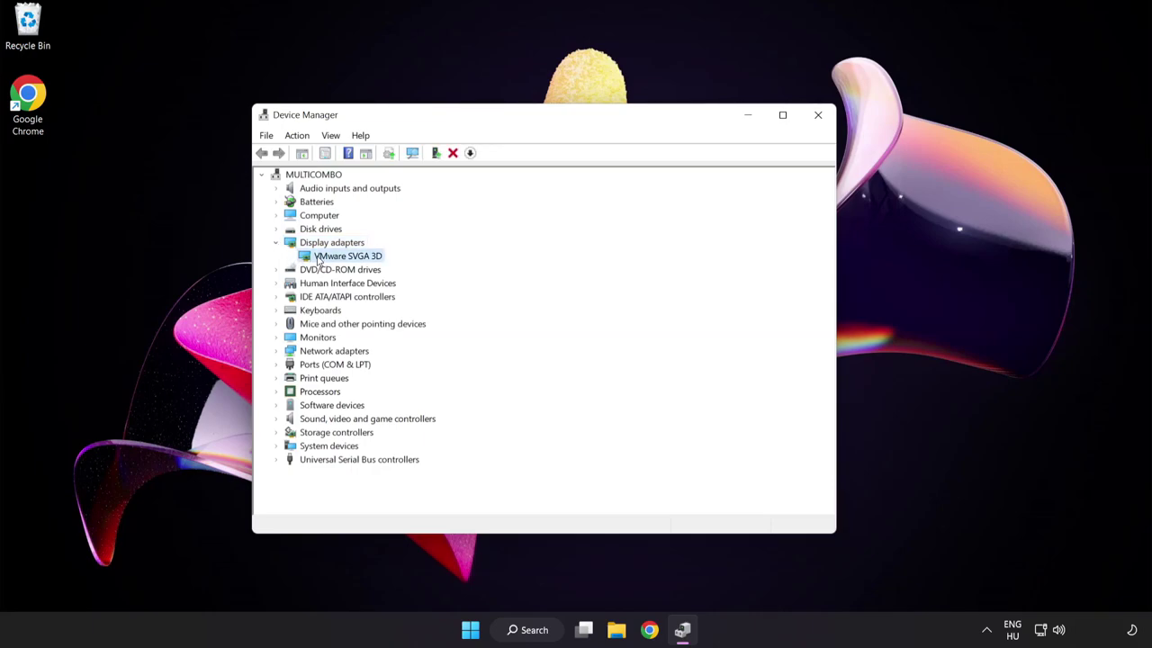
{"action": "right_click", "coordinate": [341, 260]}
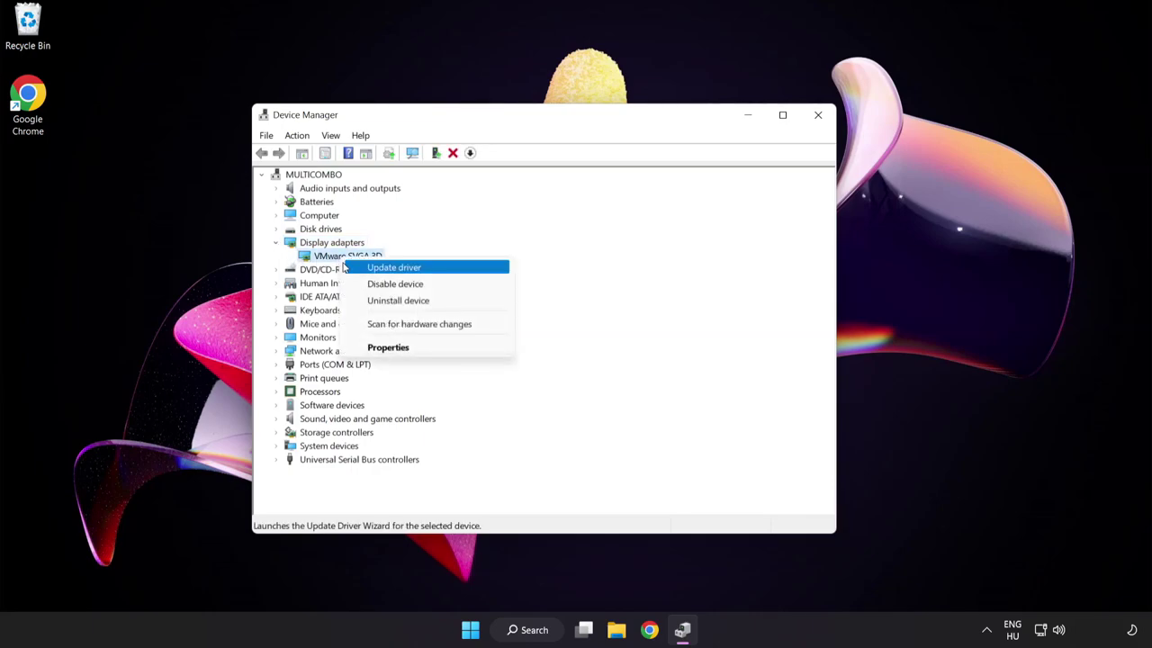
Run an automatic driver search for VMware SVGA 3D, then close the wizard once the best driver is confirmed.
{"action": "left_click", "coordinate": [448, 269]}
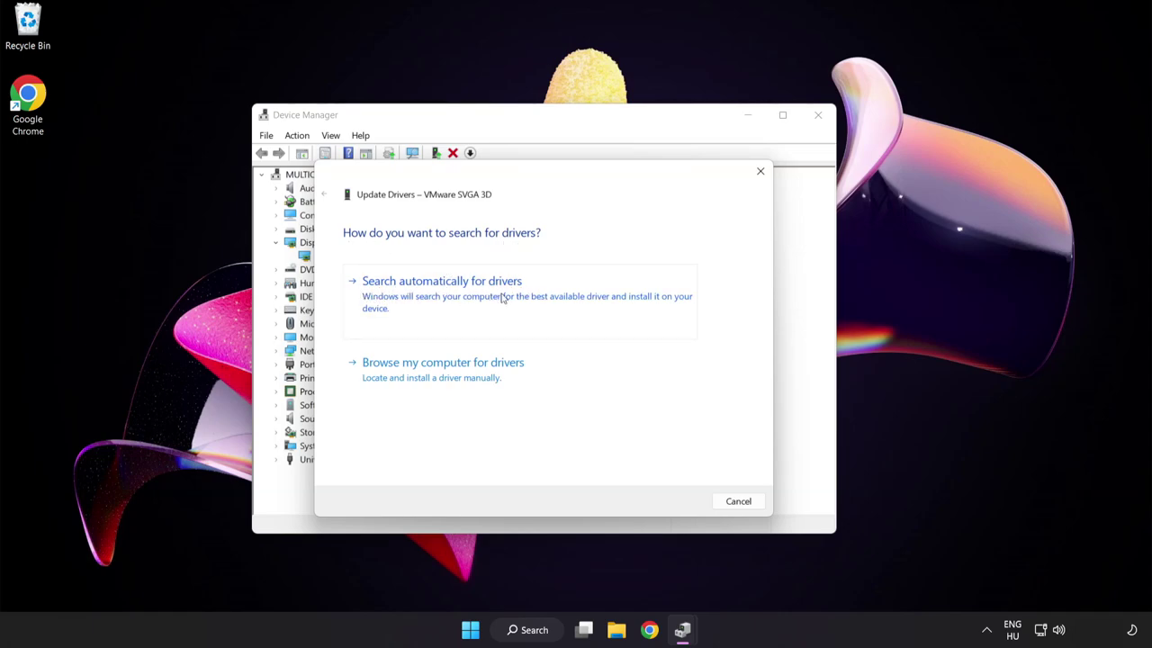
{"action": "left_click", "coordinate": [502, 298]}
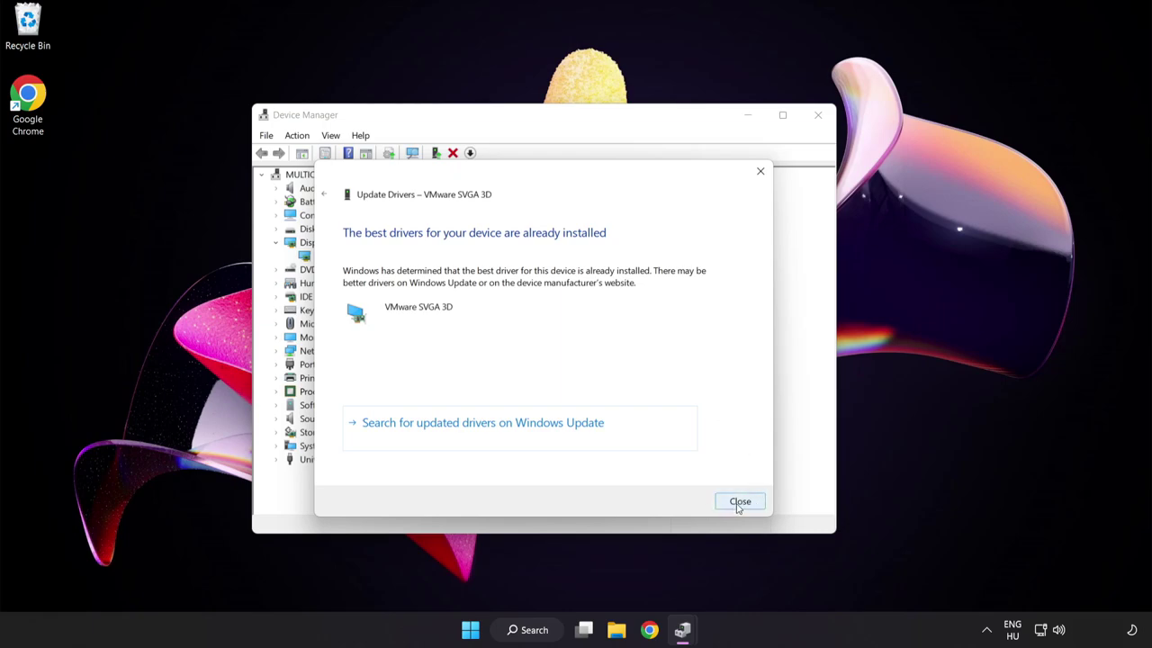
{"action": "left_click", "coordinate": [740, 501]}
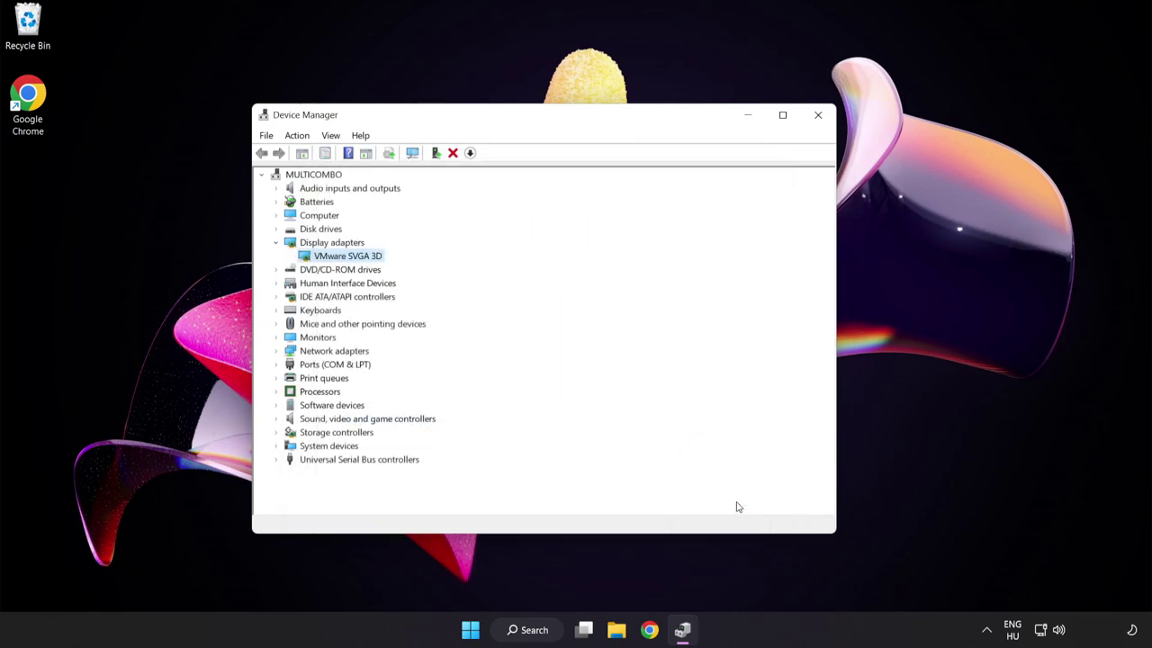
Close Device Manager and search Windows for 'update'.
{"action": "left_click", "coordinate": [818, 116]}
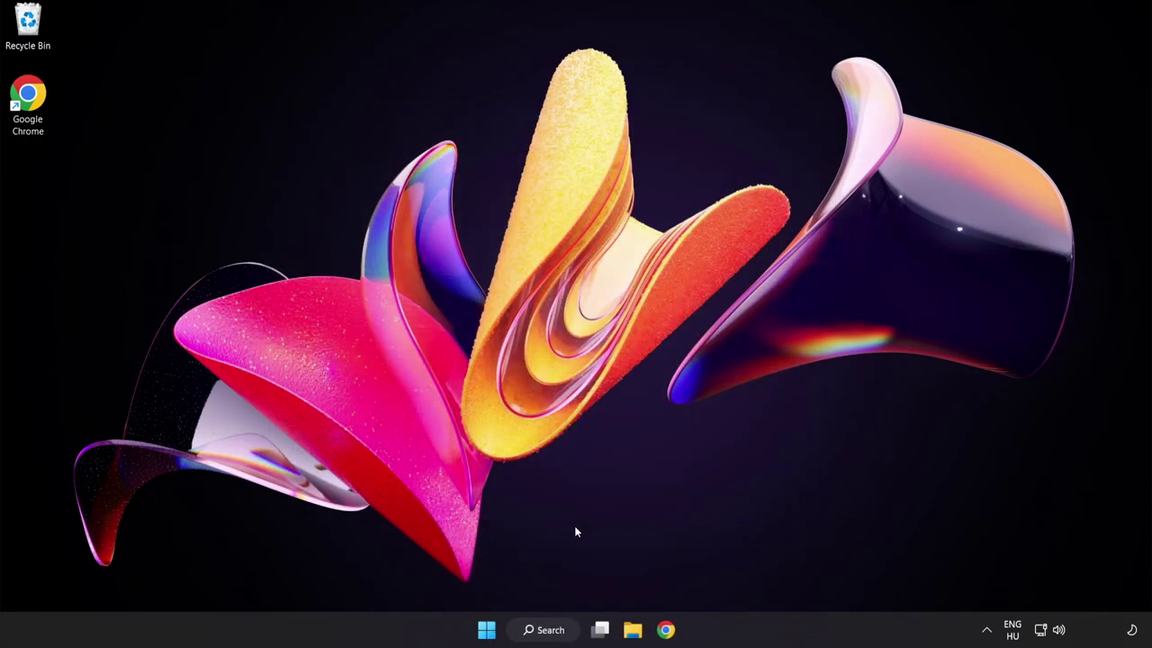
{"action": "left_click", "coordinate": [557, 632]}
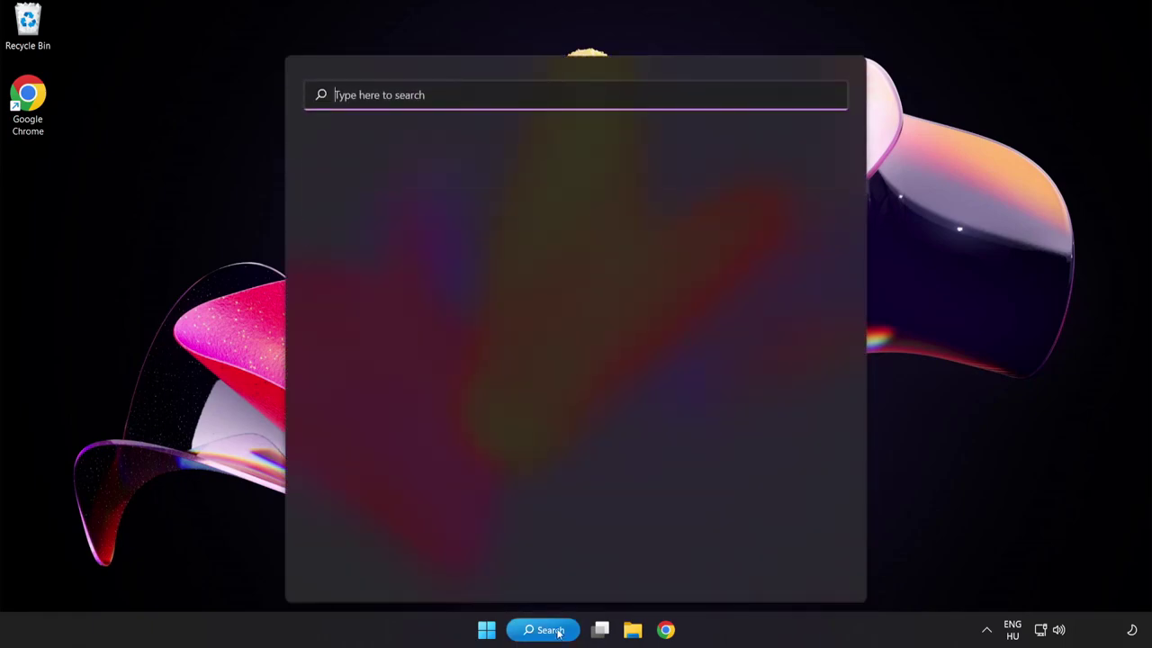
{"action": "type", "text": "u"}
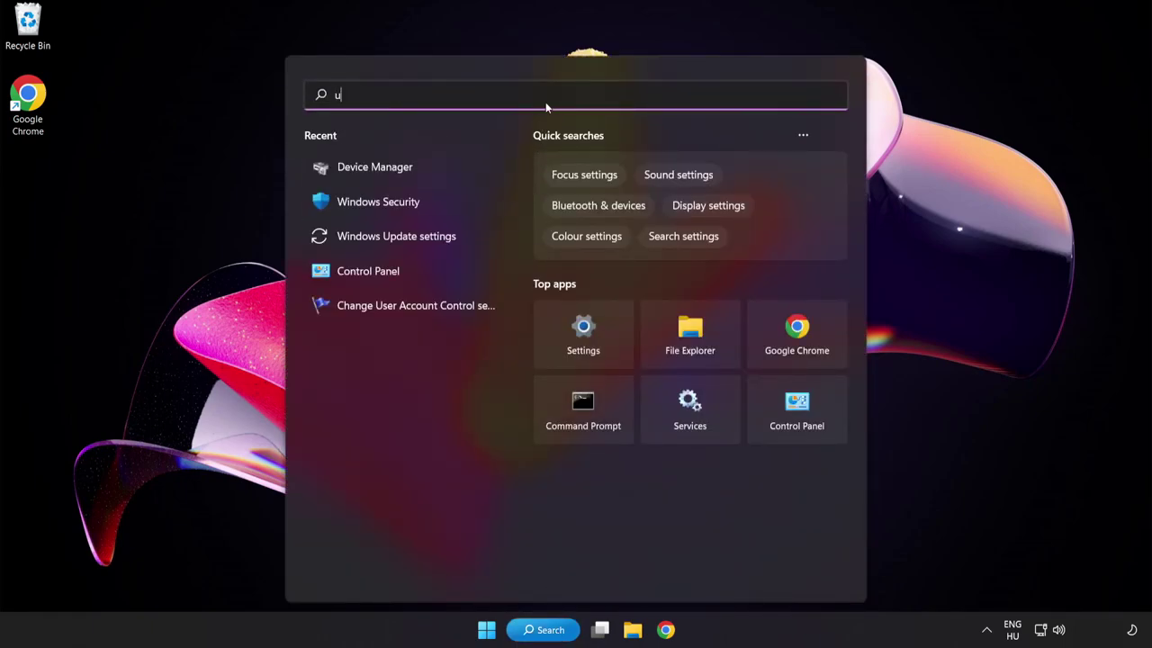
{"action": "type", "text": "pdate"}
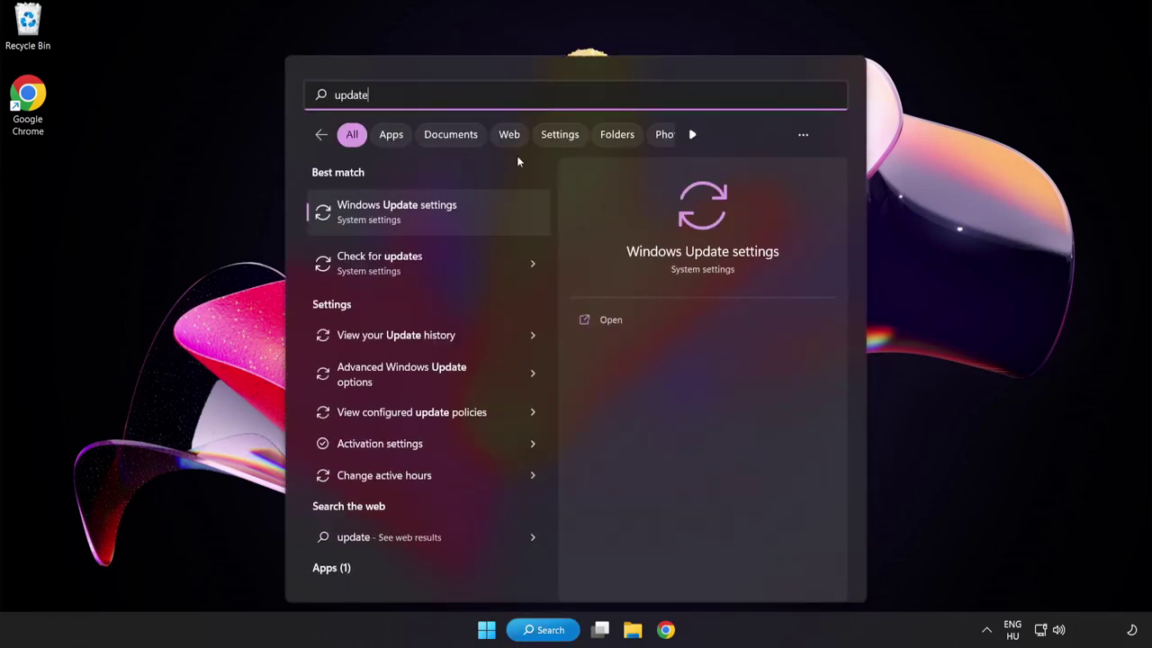
Run Check for updates in Windows Update until it reports up to date, then close Settings.
{"action": "left_click", "coordinate": [439, 216]}
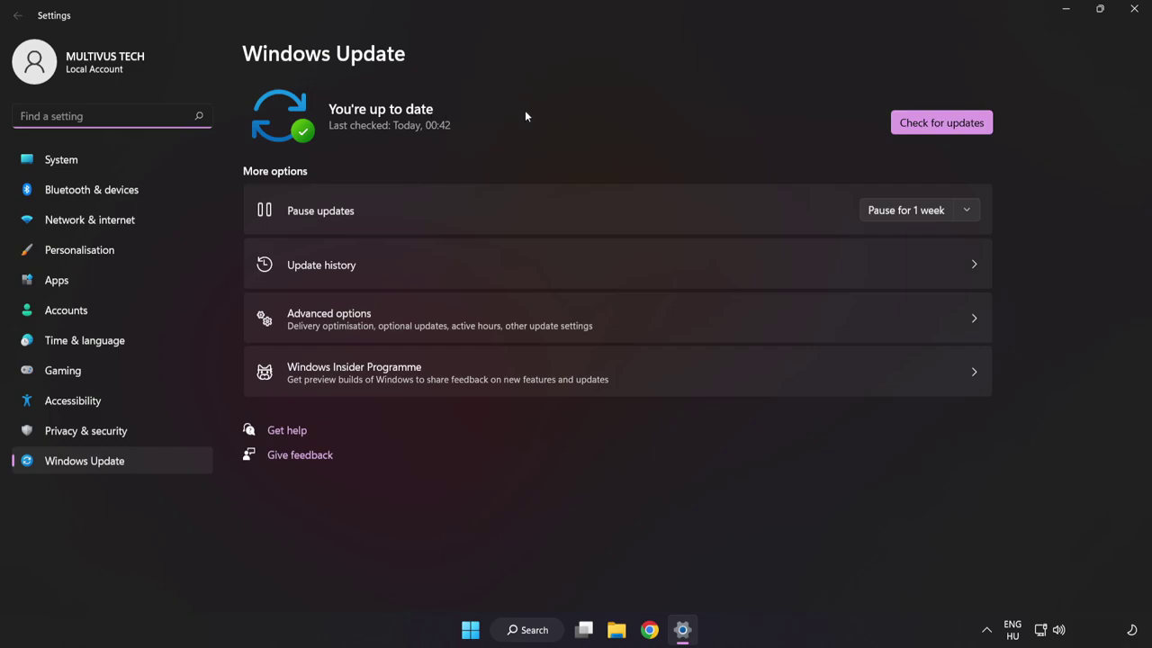
{"action": "left_click", "coordinate": [937, 128]}
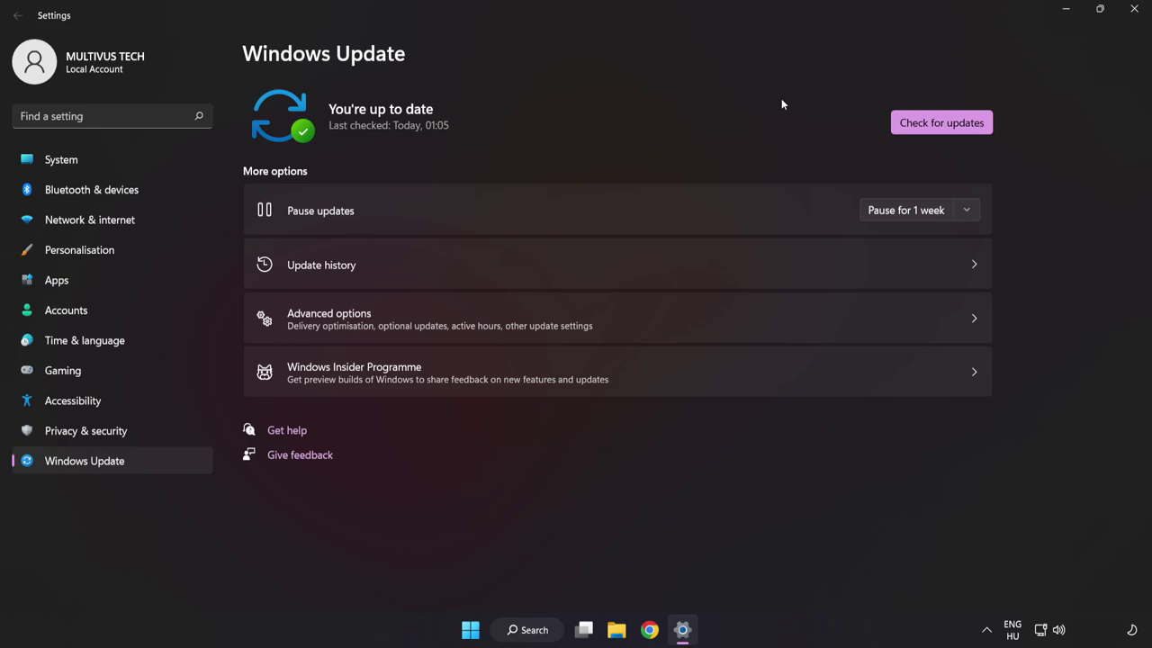
{"action": "left_click", "coordinate": [1132, 11]}
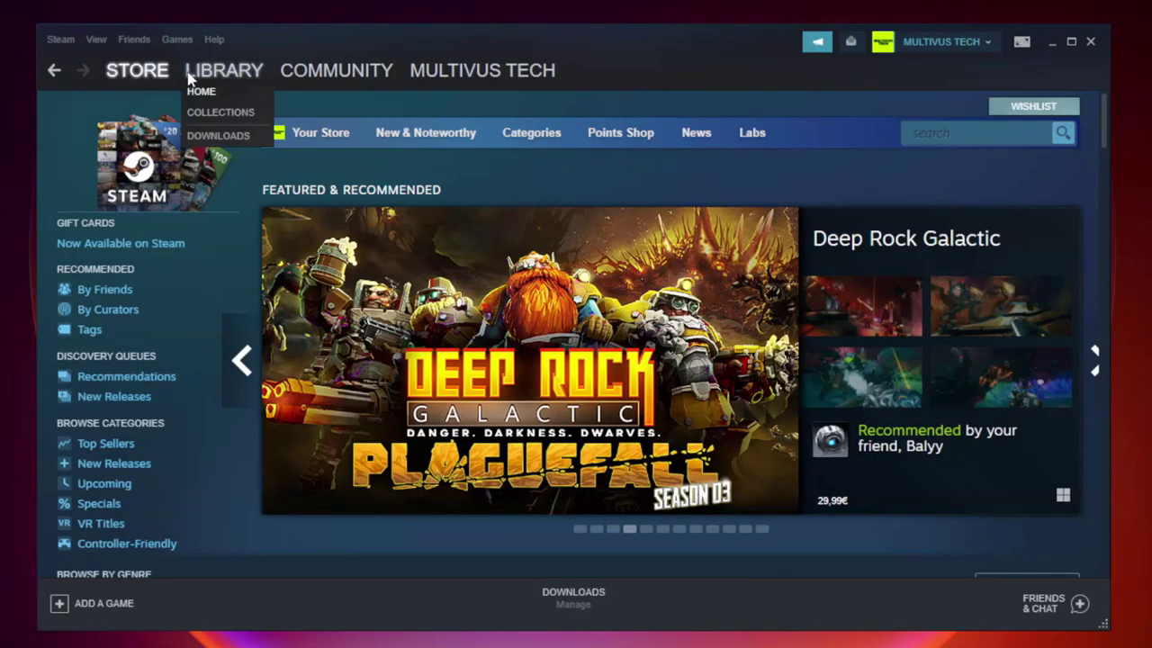
Go to the Steam Library and bring up options for the game under Favorites.
{"action": "mouse_move", "coordinate": [224, 70]}
{"action": "left_click", "coordinate": [232, 78]}
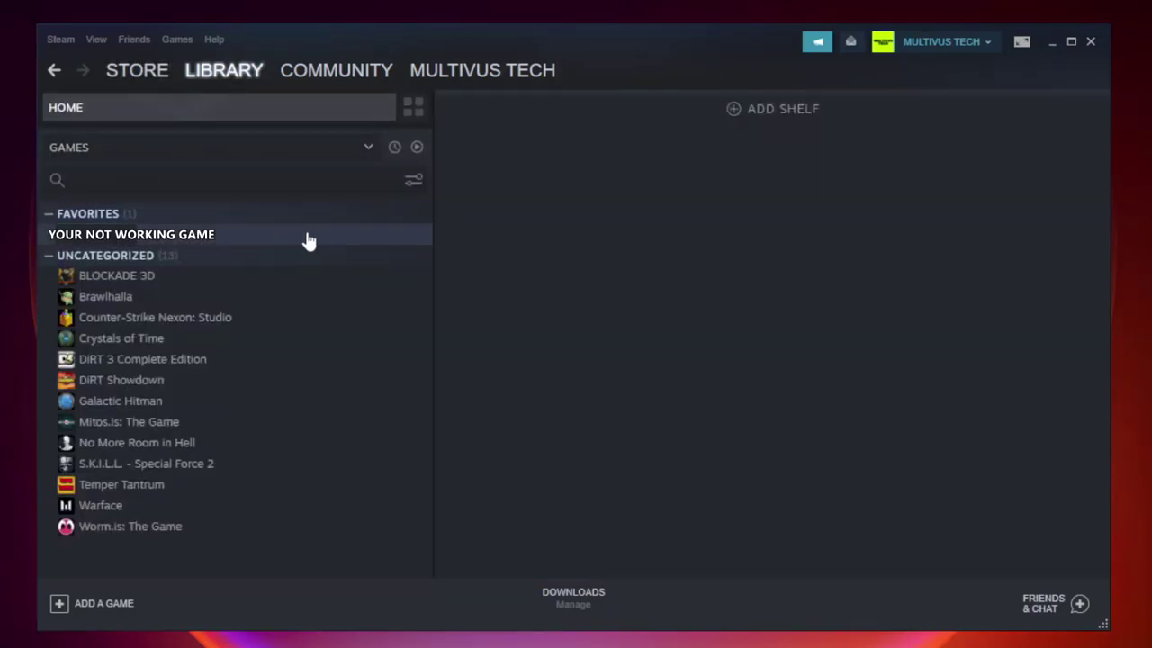
{"action": "right_click", "coordinate": [251, 241]}
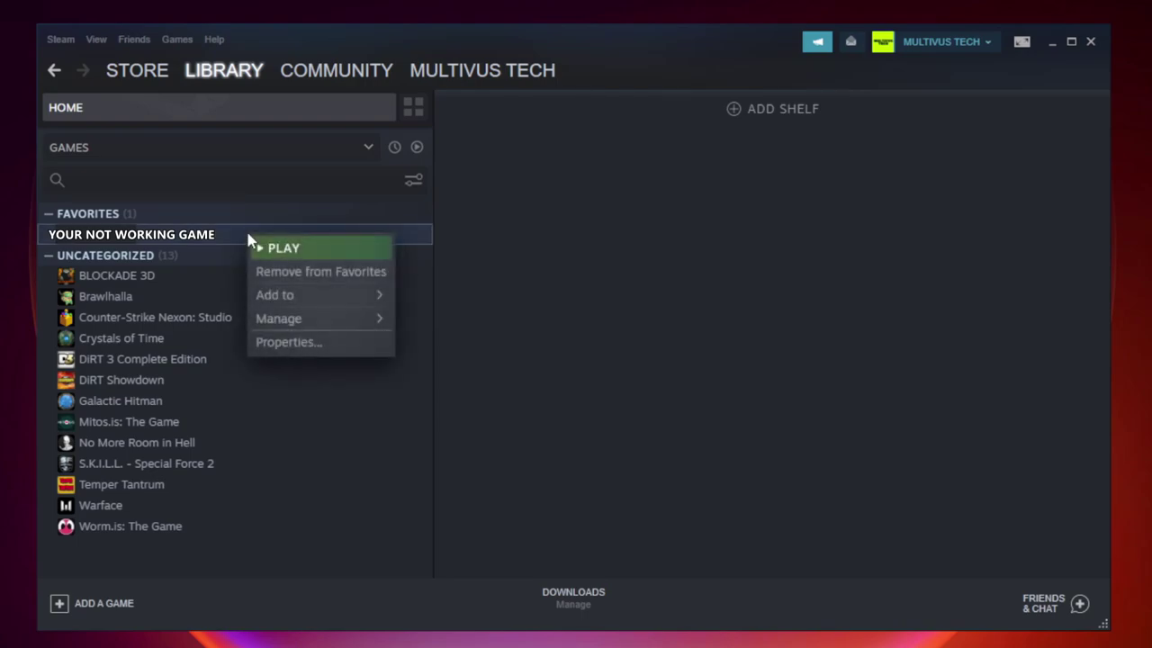
Verify integrity of game files from the game's Local Files properties, validating all 9192 files.
{"action": "left_click", "coordinate": [317, 343]}
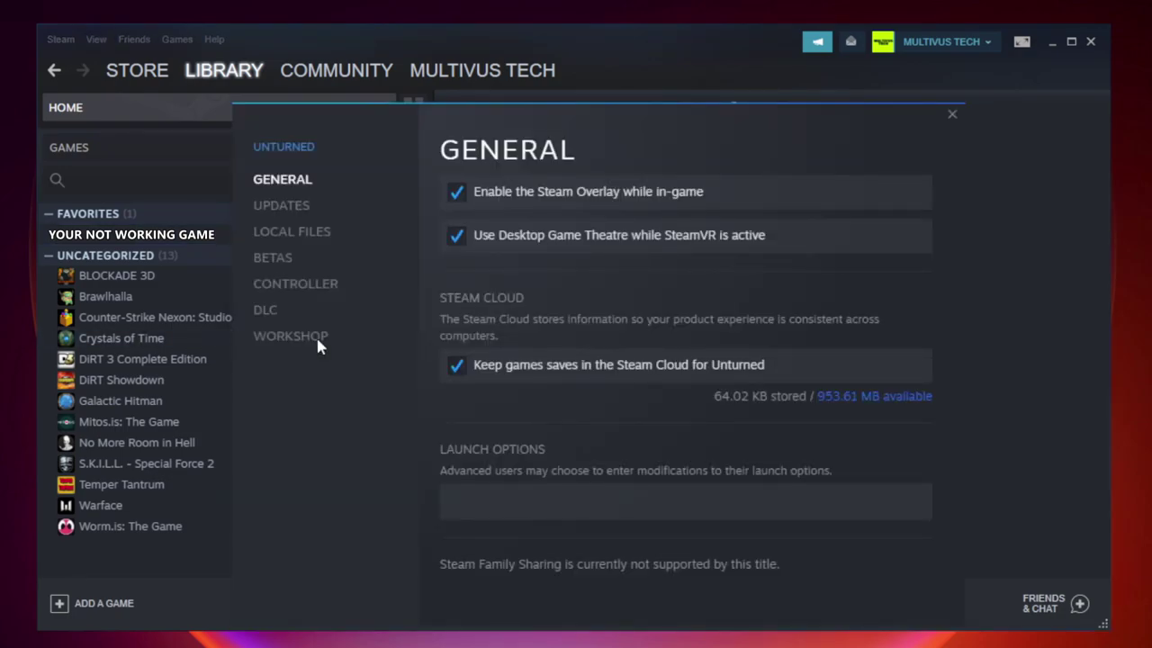
{"action": "left_click", "coordinate": [307, 236]}
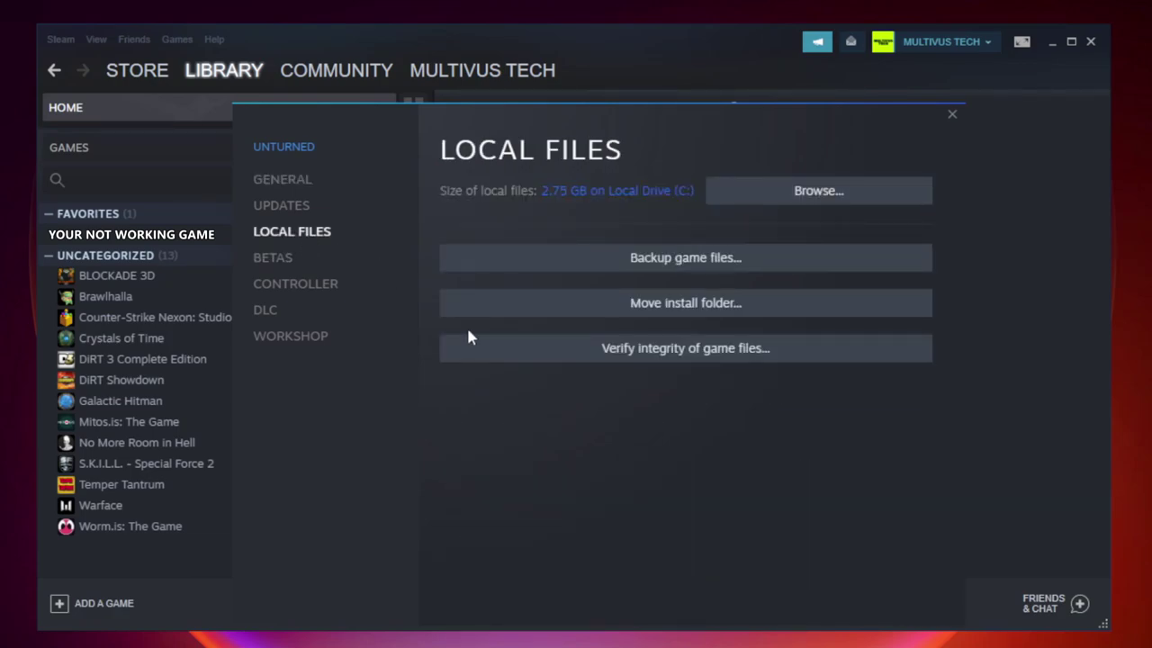
{"action": "left_click", "coordinate": [697, 356]}
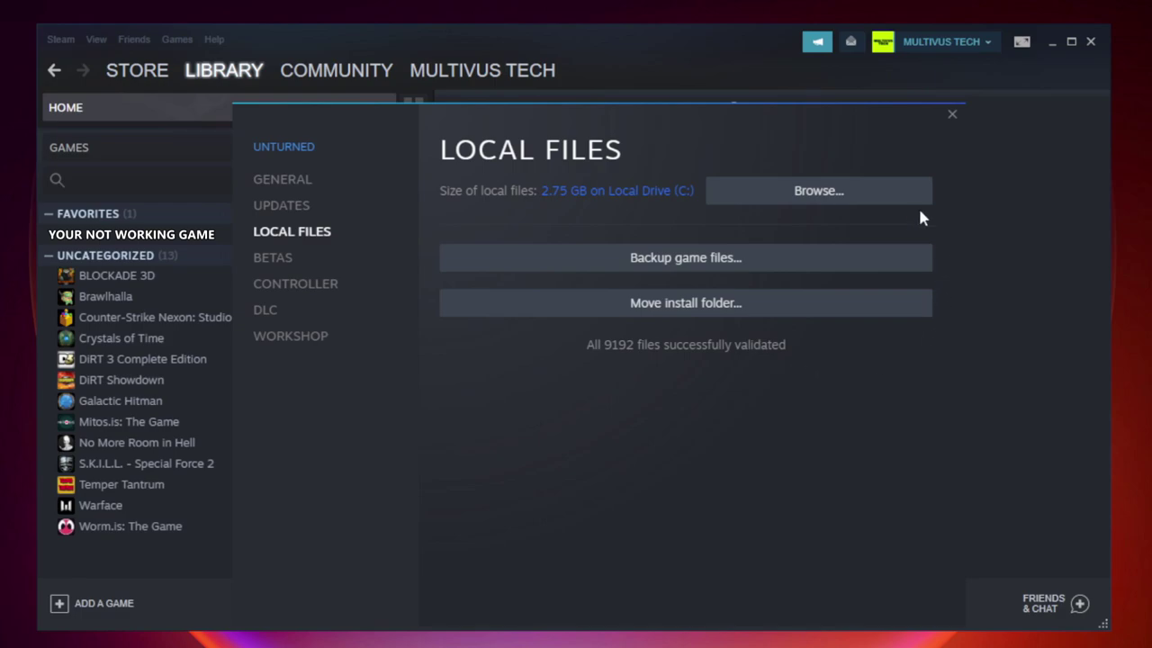
Browse to the game's install folder and bring up actions for the YOUR NOT WORKING GAME shortcut.
{"action": "left_click", "coordinate": [821, 199]}
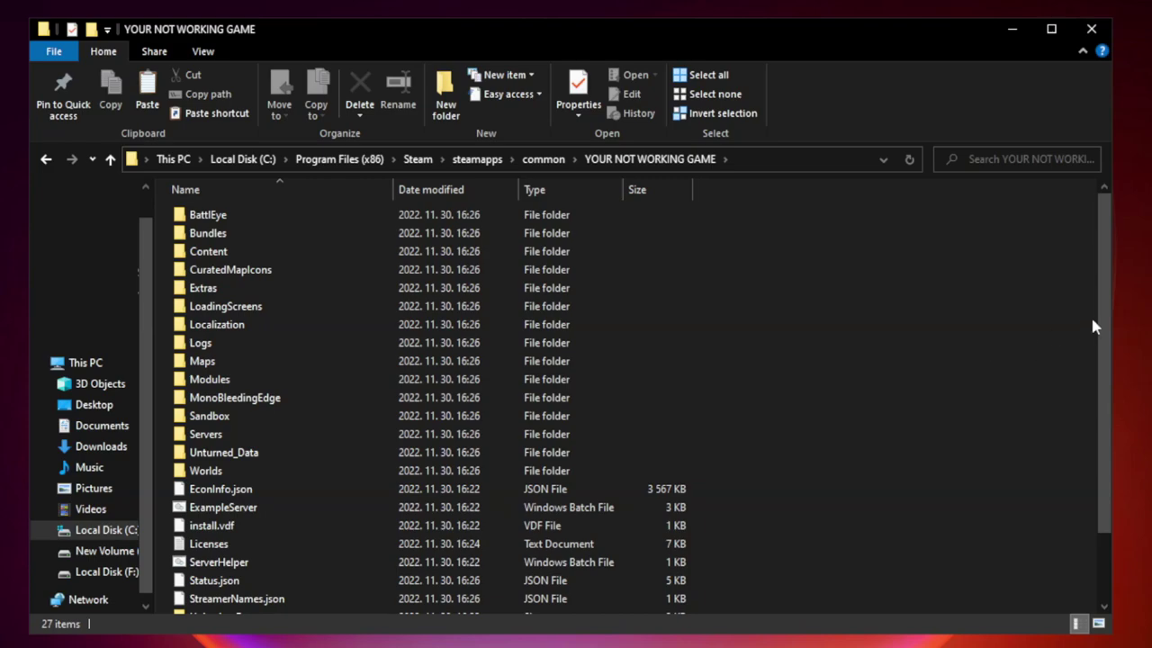
{"action": "scroll", "coordinate": [1091, 326], "scroll_direction": "down", "scroll_amount": 2}
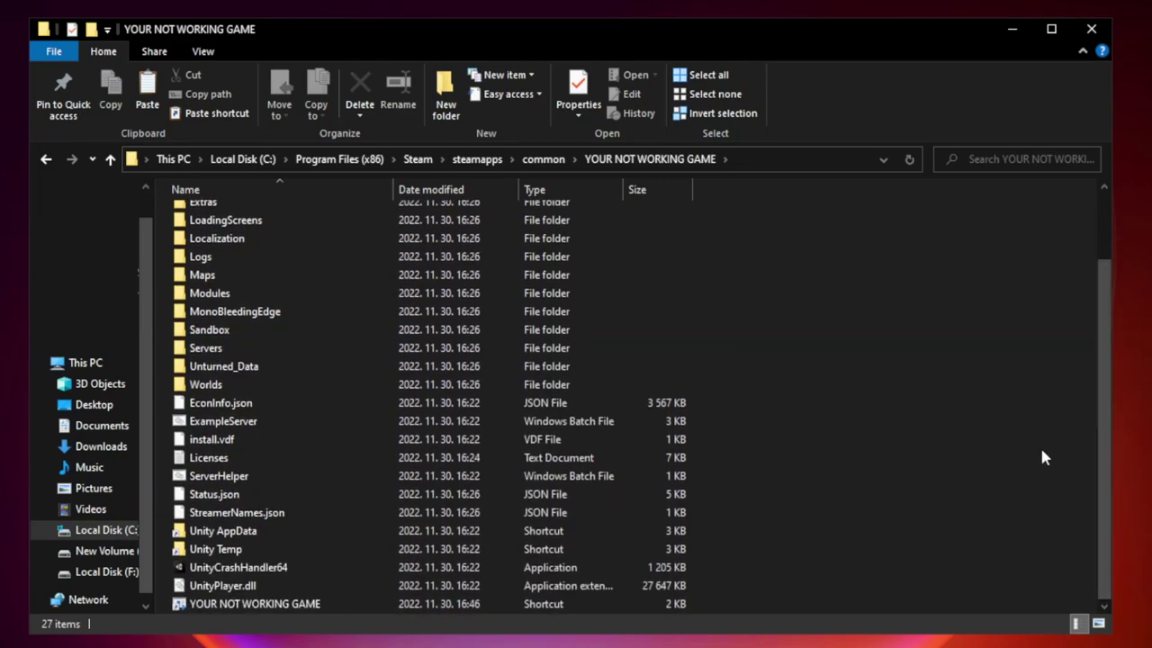
{"action": "left_click", "coordinate": [457, 607]}
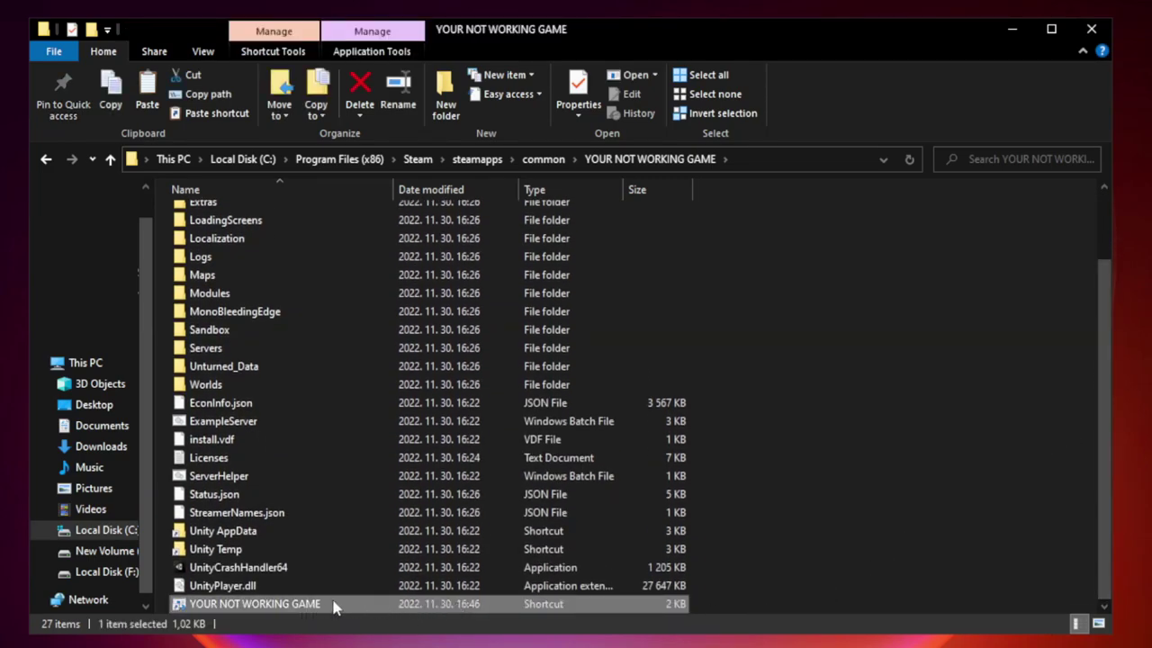
{"action": "right_click", "coordinate": [391, 609]}
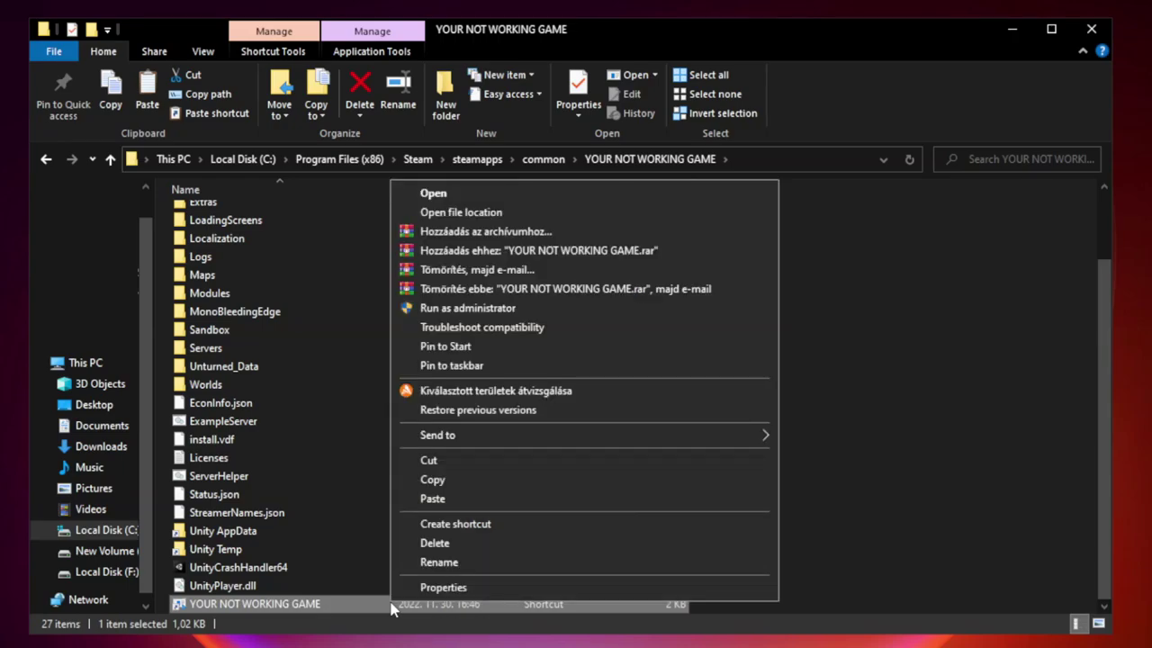
Apply the shortcut's Compatibility settings: Windows 8 mode, fullscreen optimizations off, run as administrator.
{"action": "left_click", "coordinate": [581, 592]}
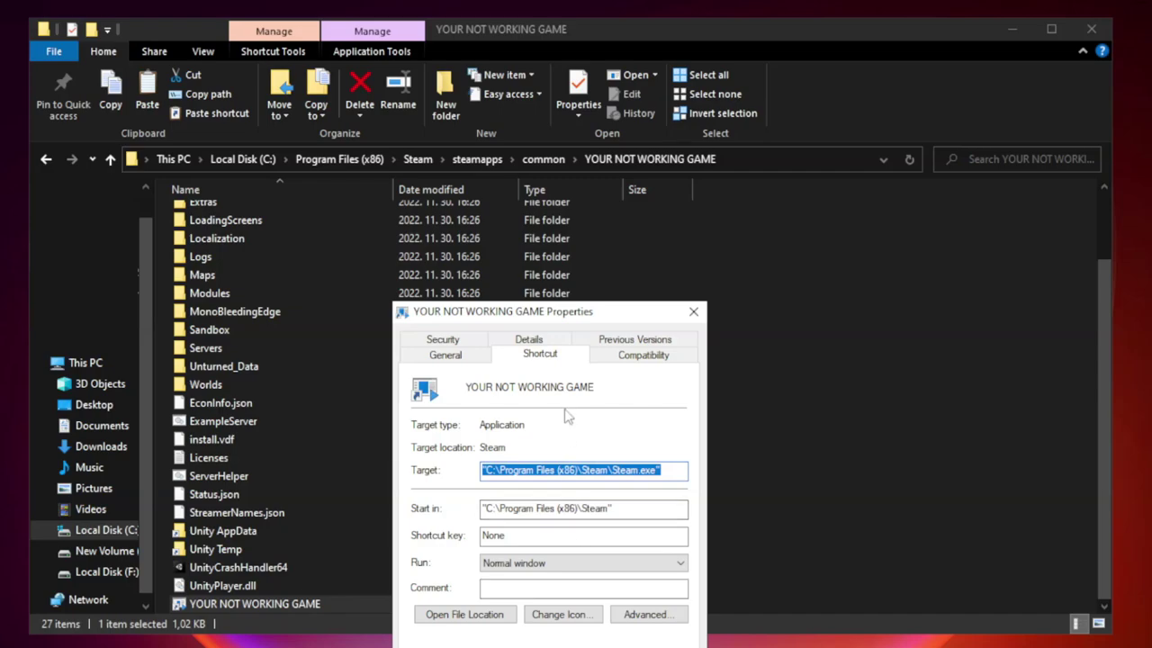
{"action": "mouse_move", "coordinate": [572, 317]}
{"action": "left_mouse_down"}
{"action": "mouse_move", "coordinate": [594, 160]}
{"action": "mouse_move", "coordinate": [571, 136]}
{"action": "left_mouse_up"}
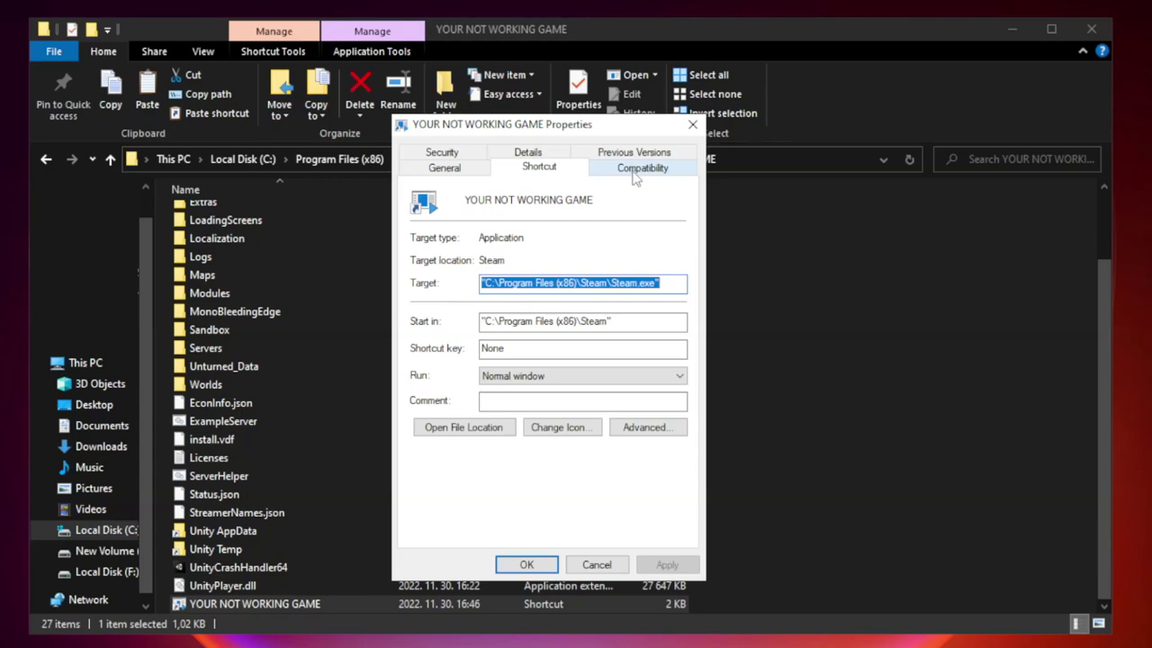
{"action": "left_click", "coordinate": [641, 169]}
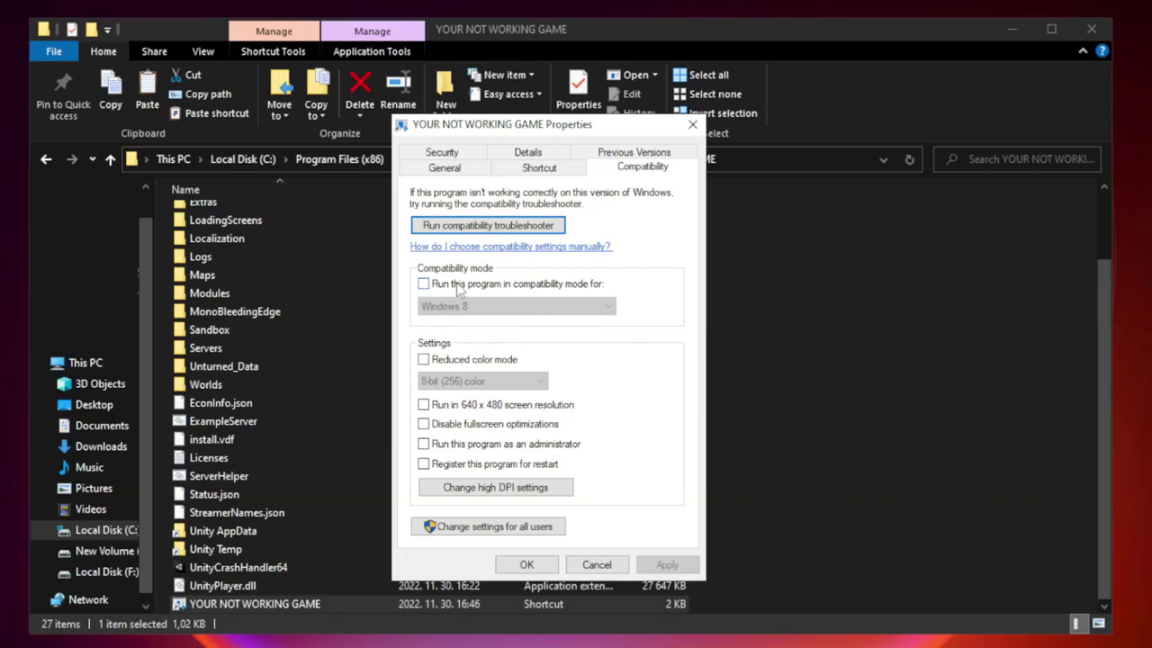
{"action": "left_click", "coordinate": [457, 287]}
{"action": "left_click", "coordinate": [519, 307]}
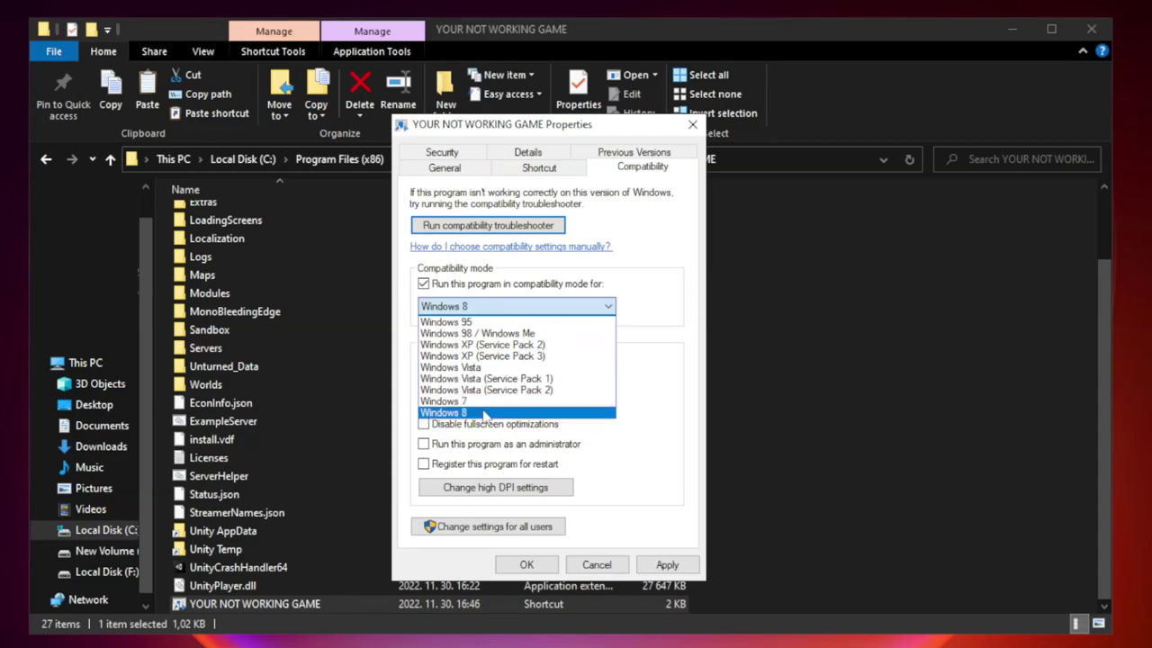
{"action": "left_click", "coordinate": [486, 413]}
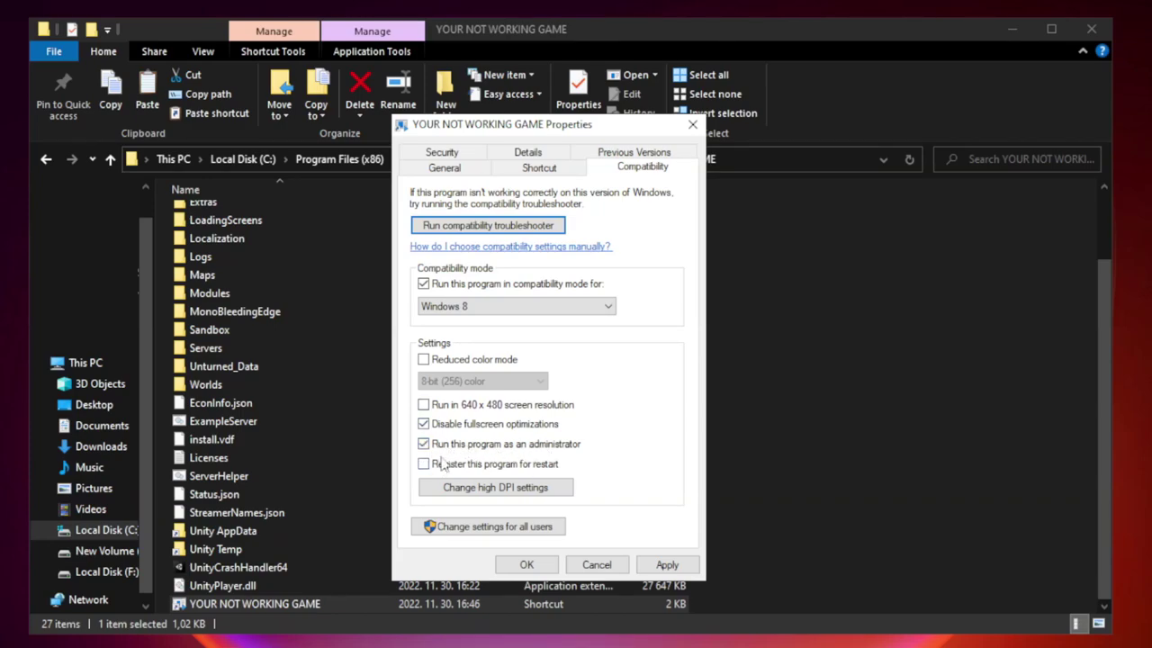
{"action": "left_click", "coordinate": [665, 564]}
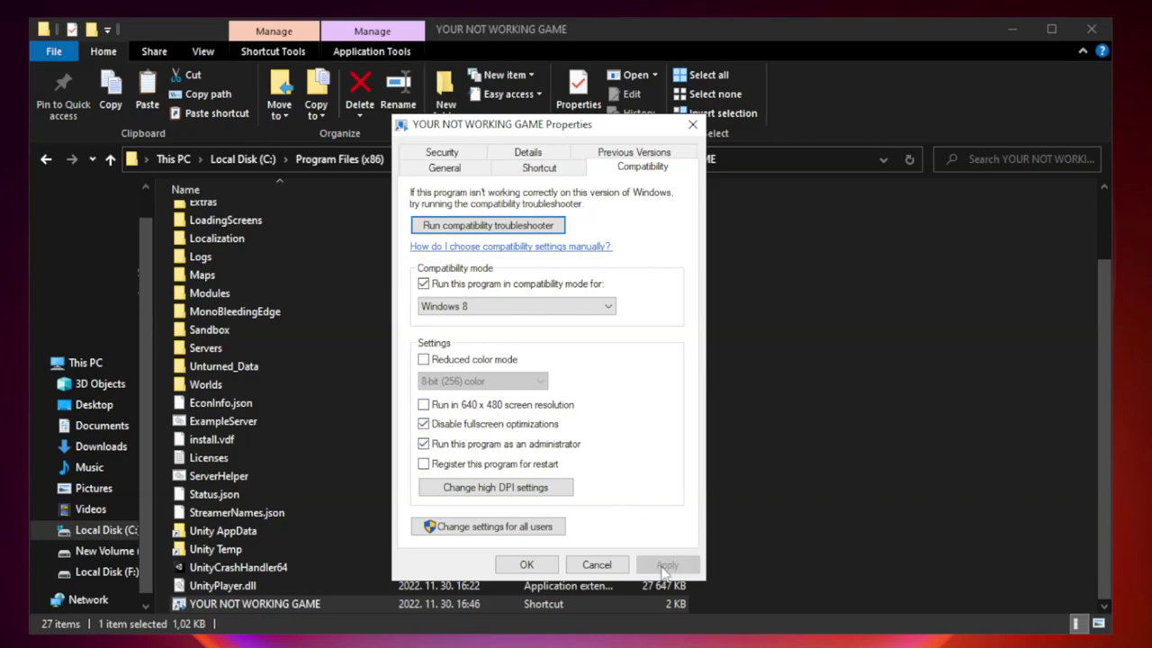
{"action": "left_click", "coordinate": [526, 564]}
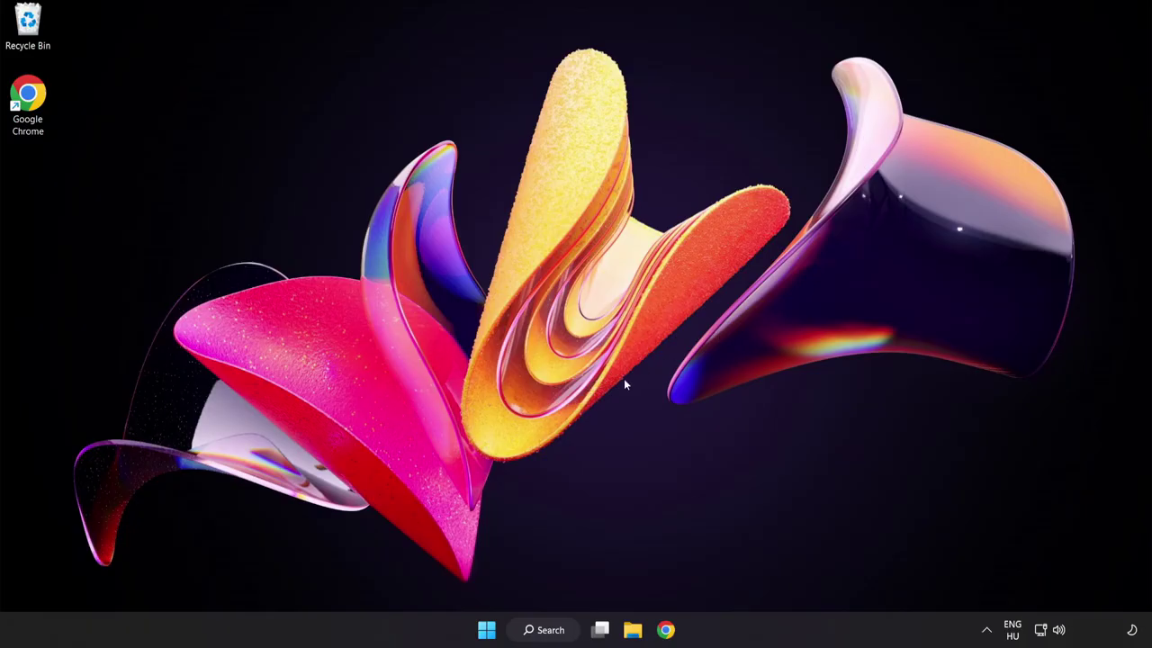
Open Task Manager from the Start menu and show its startup apps list.
{"action": "right_click", "coordinate": [490, 633]}
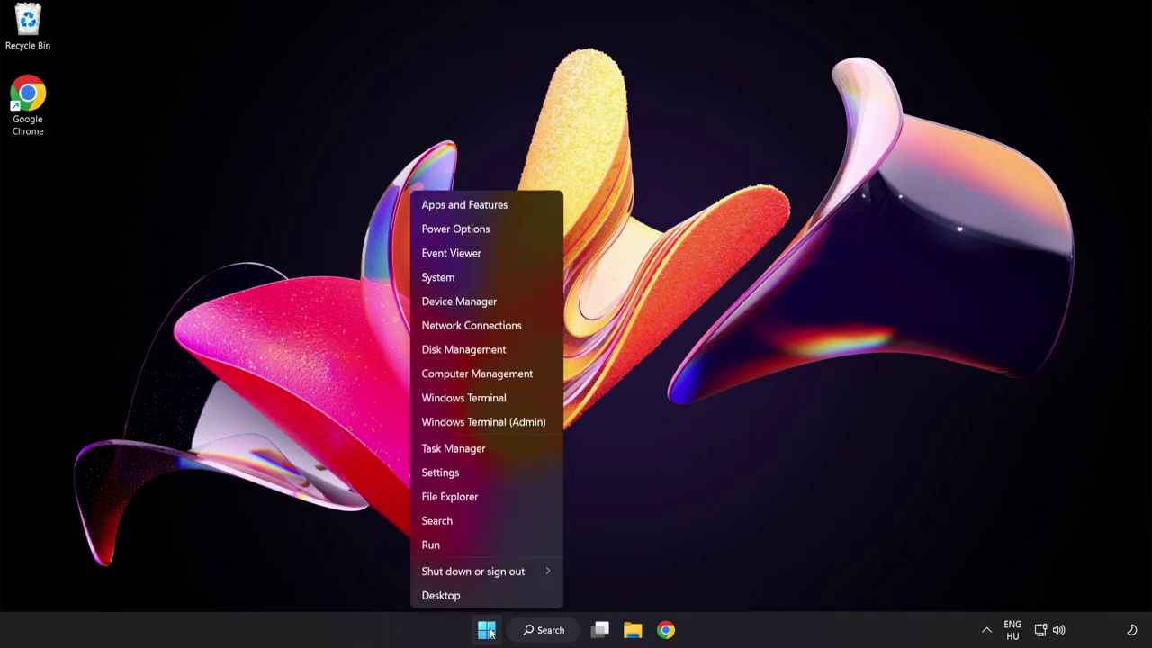
{"action": "left_click", "coordinate": [498, 450]}
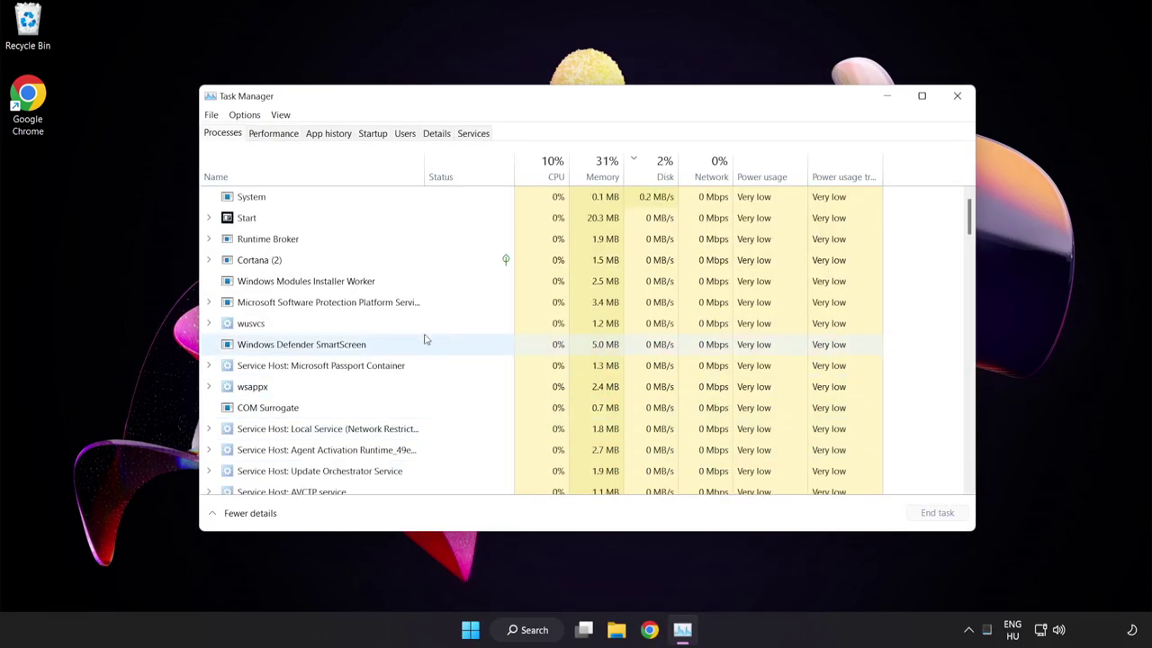
{"action": "left_click", "coordinate": [372, 133]}
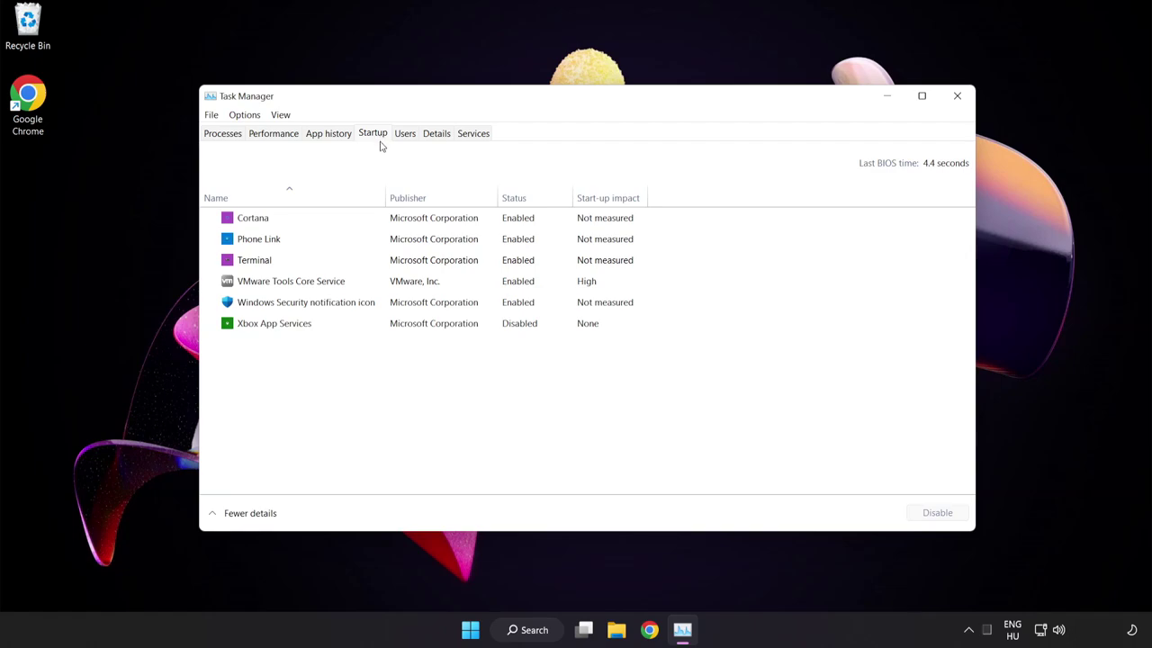
Disable Cortana, Phone Link, Terminal and the Windows Security notification icon as startup apps.
{"action": "left_click", "coordinate": [381, 222]}
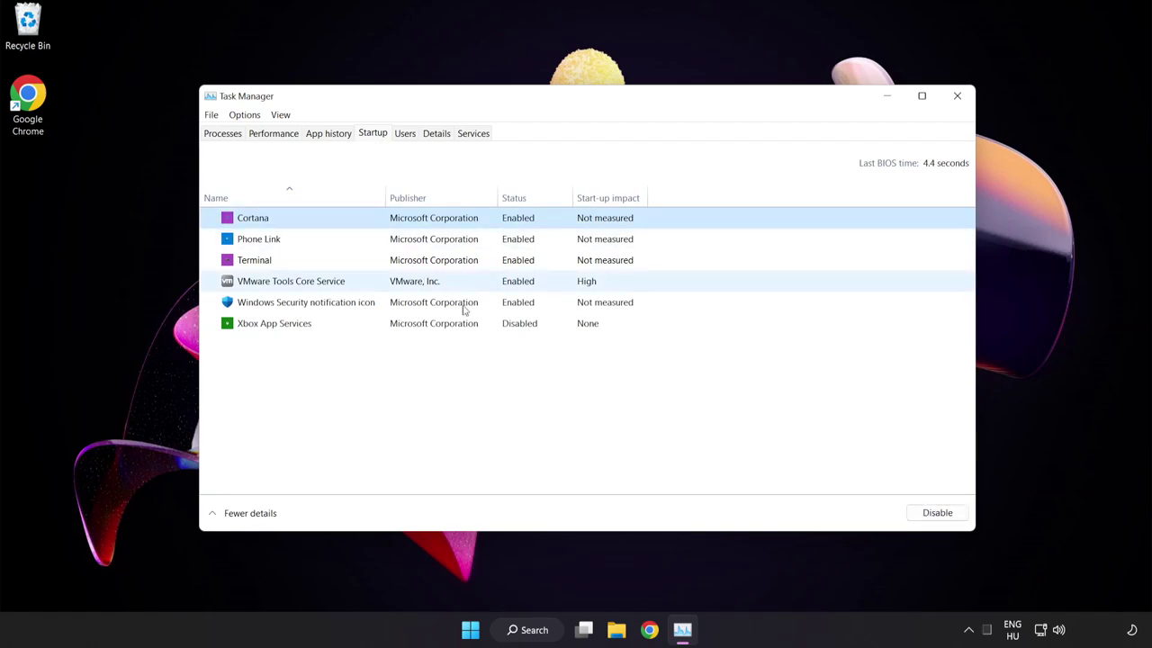
{"action": "left_click", "coordinate": [941, 515]}
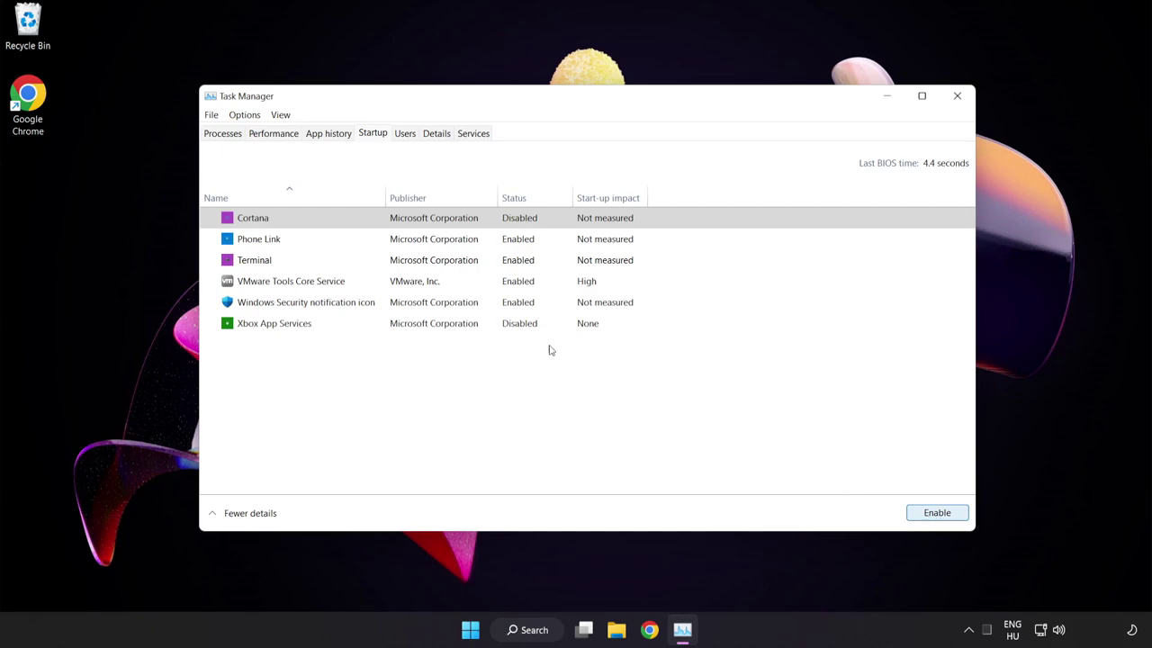
{"action": "left_click", "coordinate": [359, 240]}
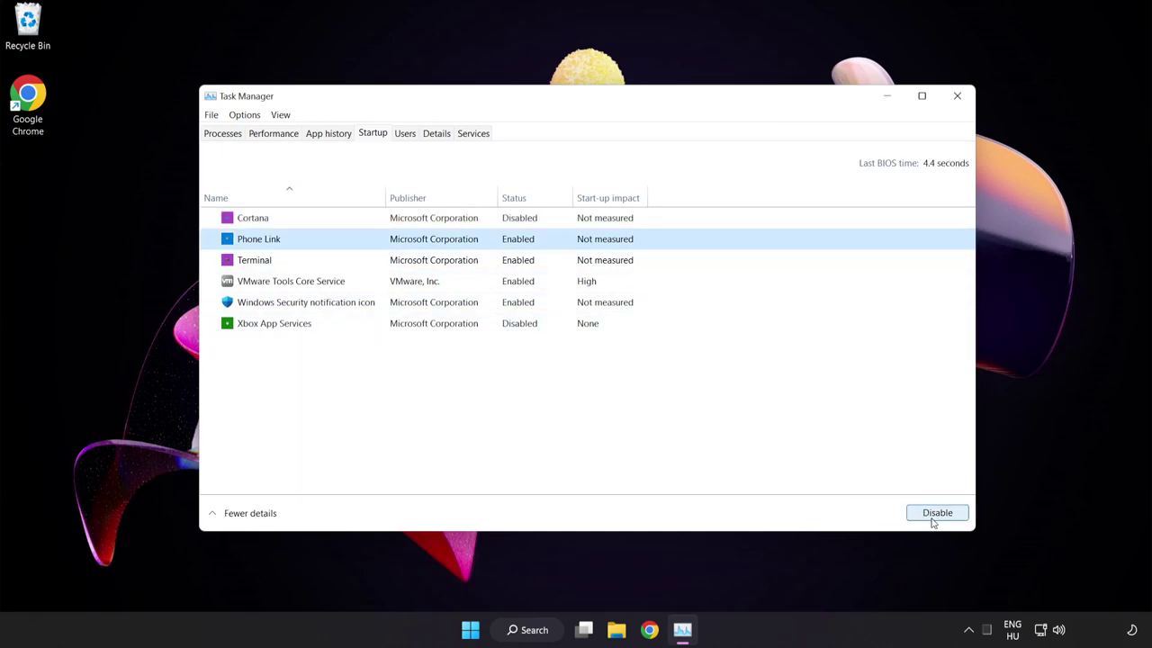
{"action": "left_click", "coordinate": [933, 515]}
{"action": "left_click", "coordinate": [367, 260]}
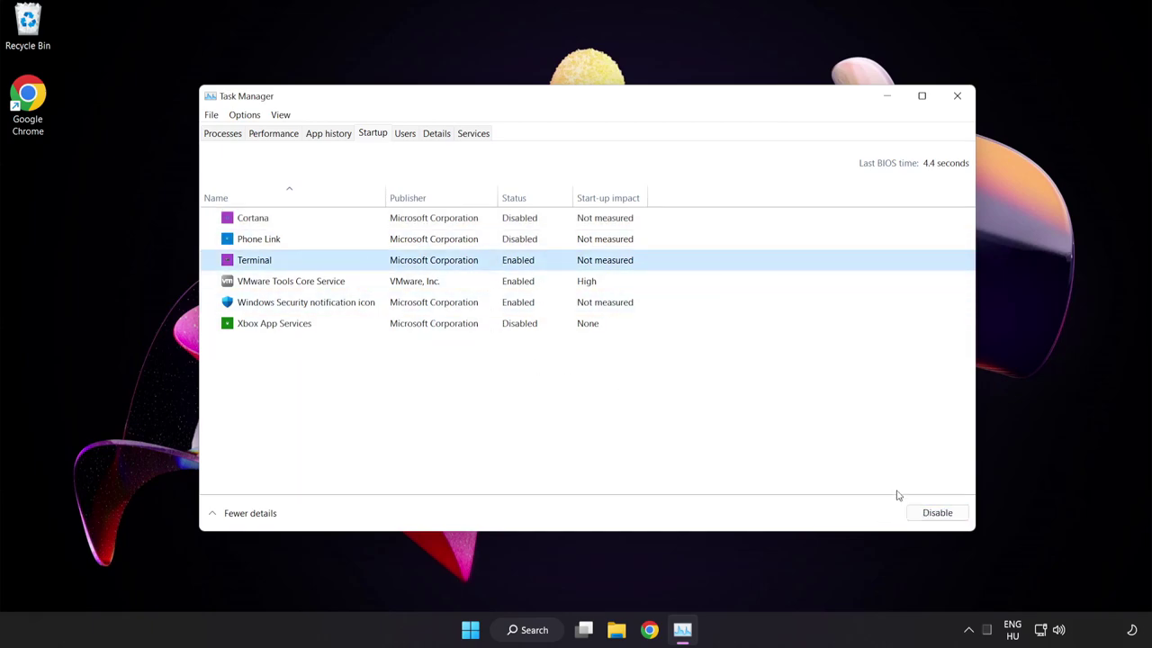
{"action": "left_click", "coordinate": [936, 513]}
{"action": "left_click", "coordinate": [391, 304]}
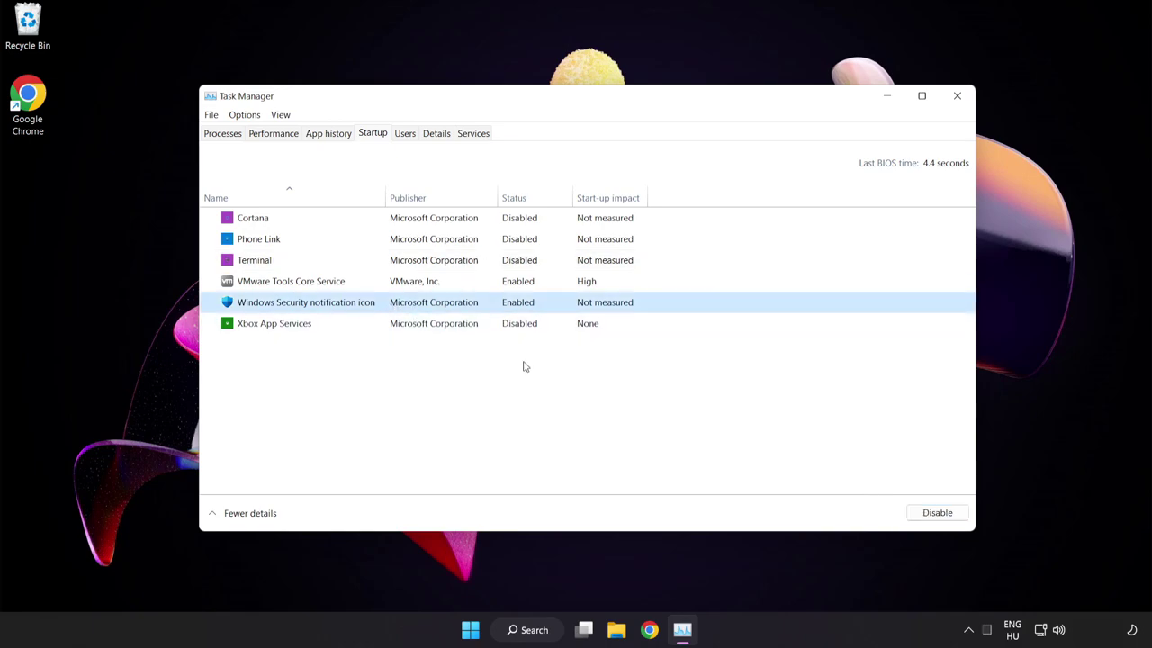
{"action": "left_click", "coordinate": [931, 514]}
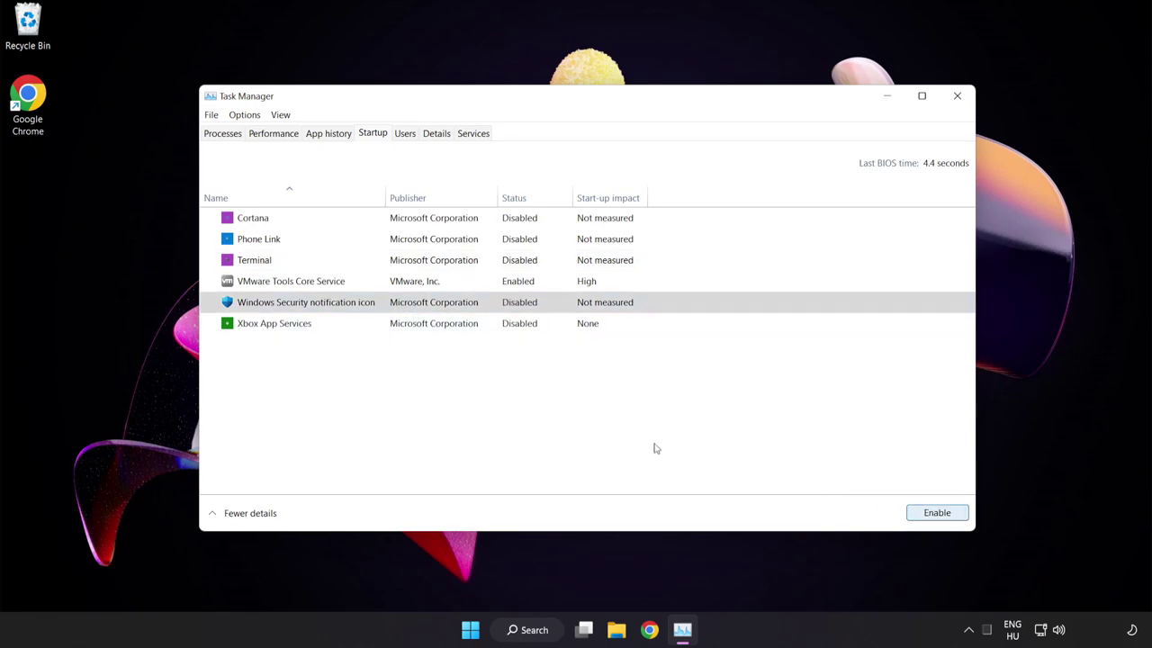
Close Task Manager and launch Command Prompt as administrator via search for cmd.
{"action": "left_click", "coordinate": [957, 96]}
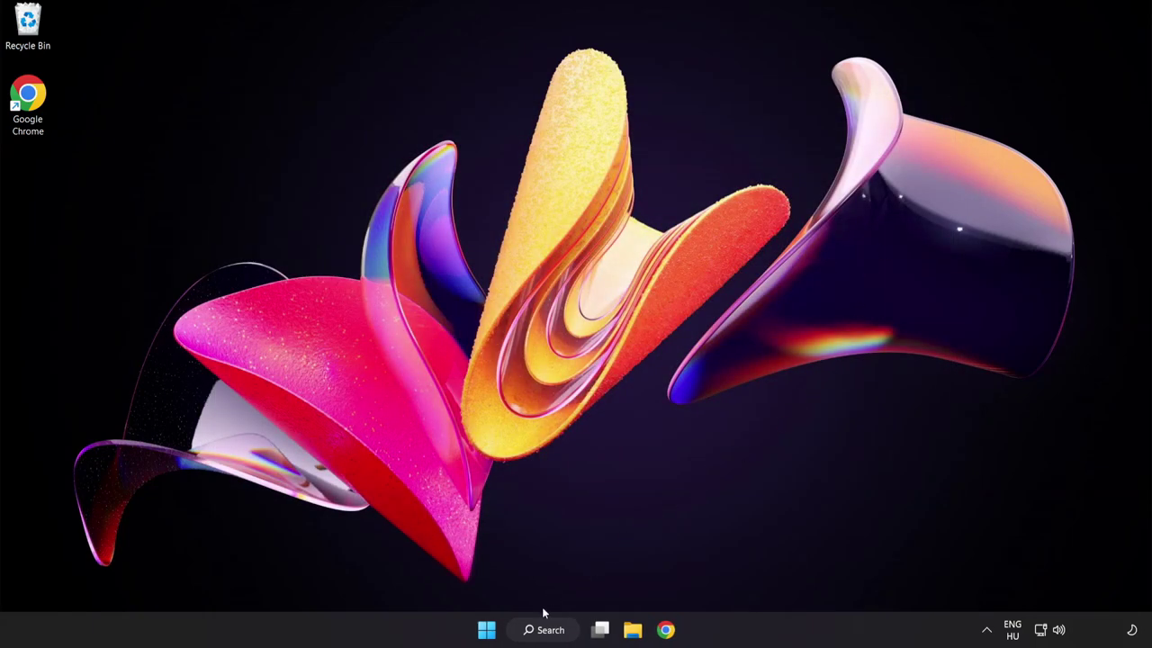
{"action": "left_click", "coordinate": [546, 632]}
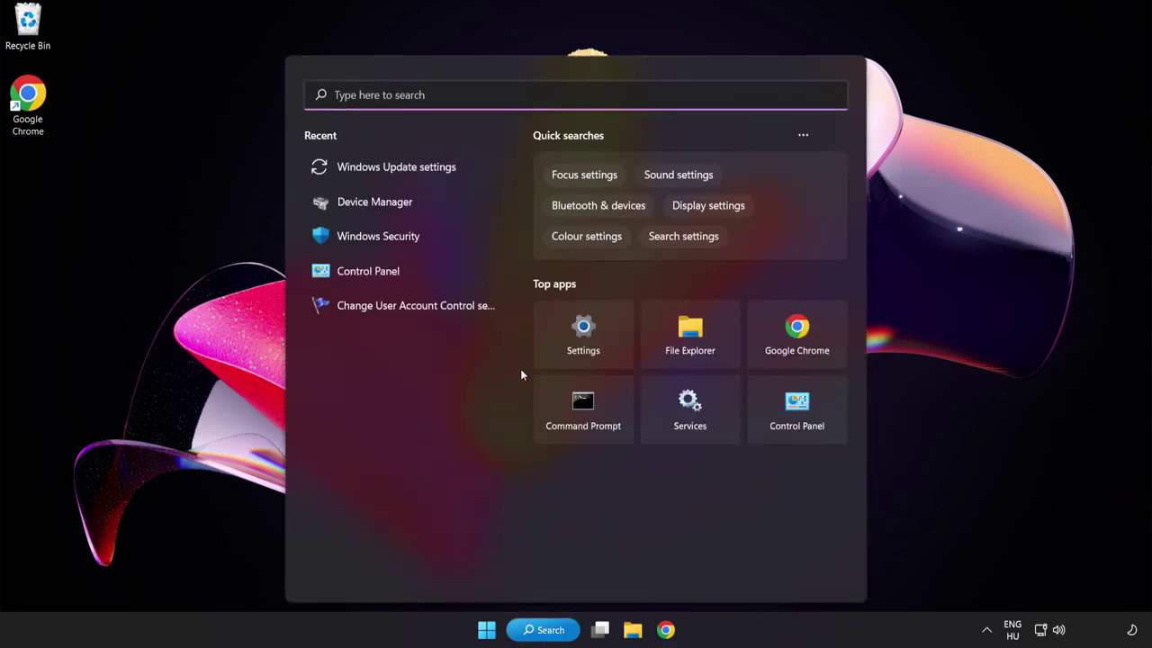
{"action": "type", "text": "cm"}
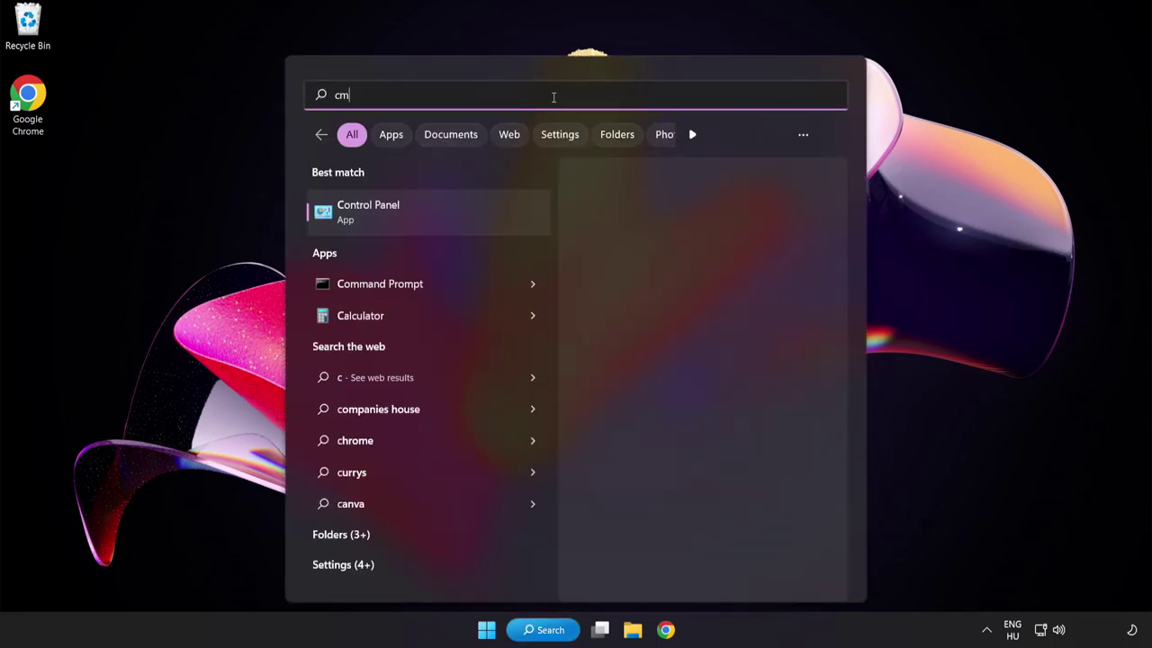
{"action": "type", "text": "d"}
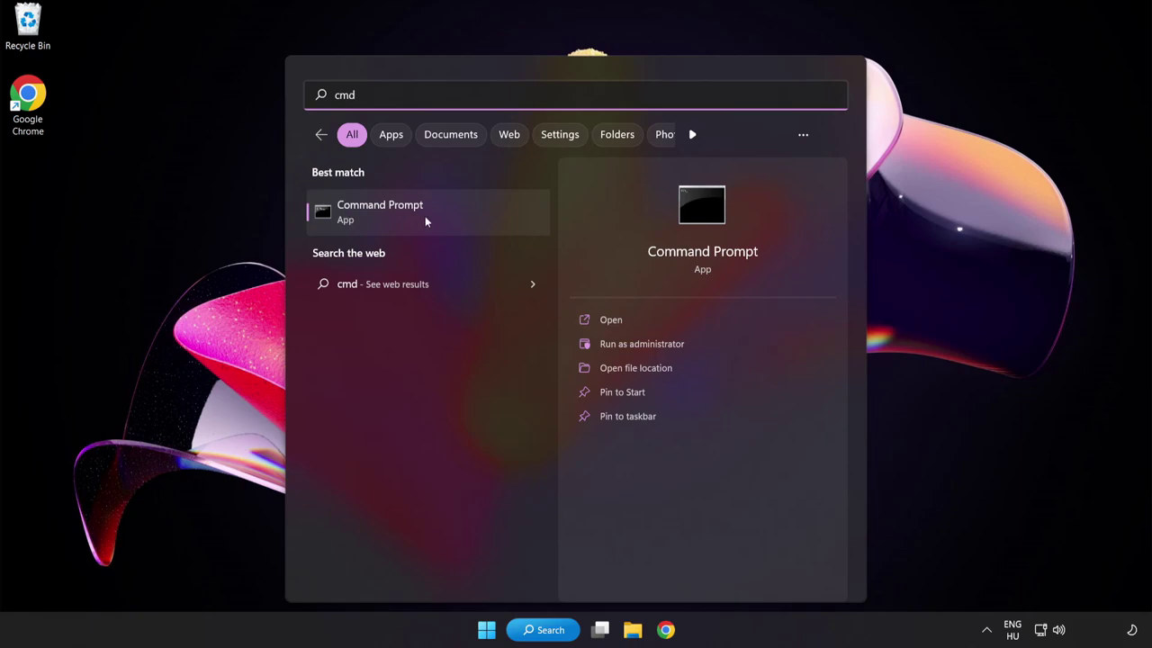
{"action": "right_click", "coordinate": [430, 218]}
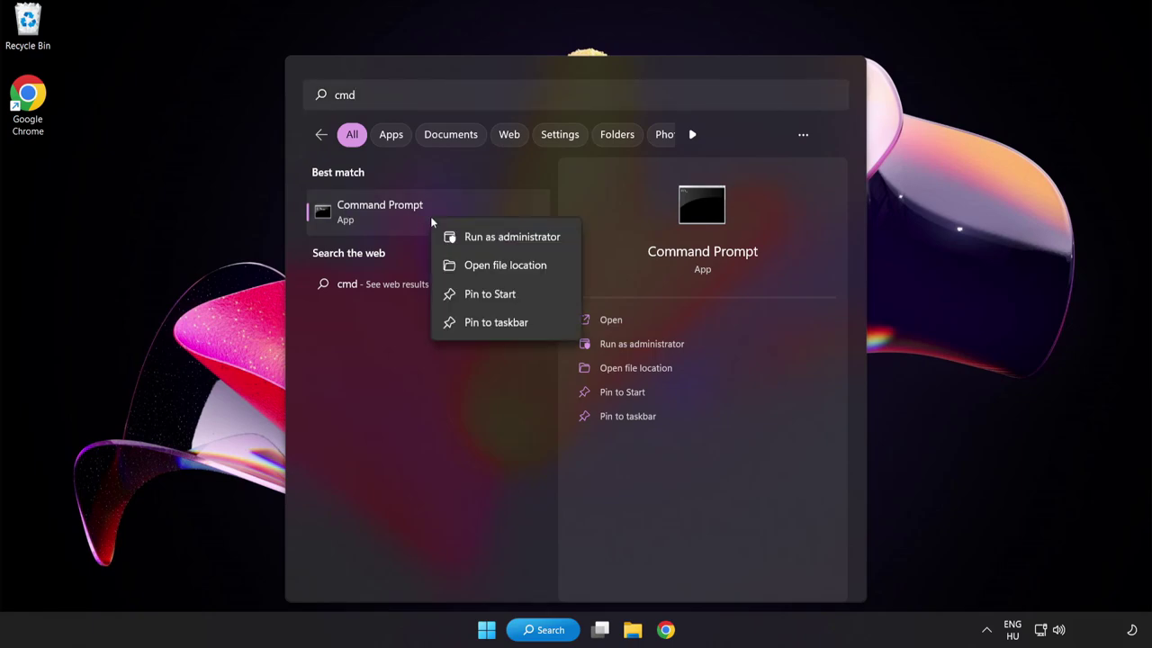
{"action": "left_click", "coordinate": [484, 239]}
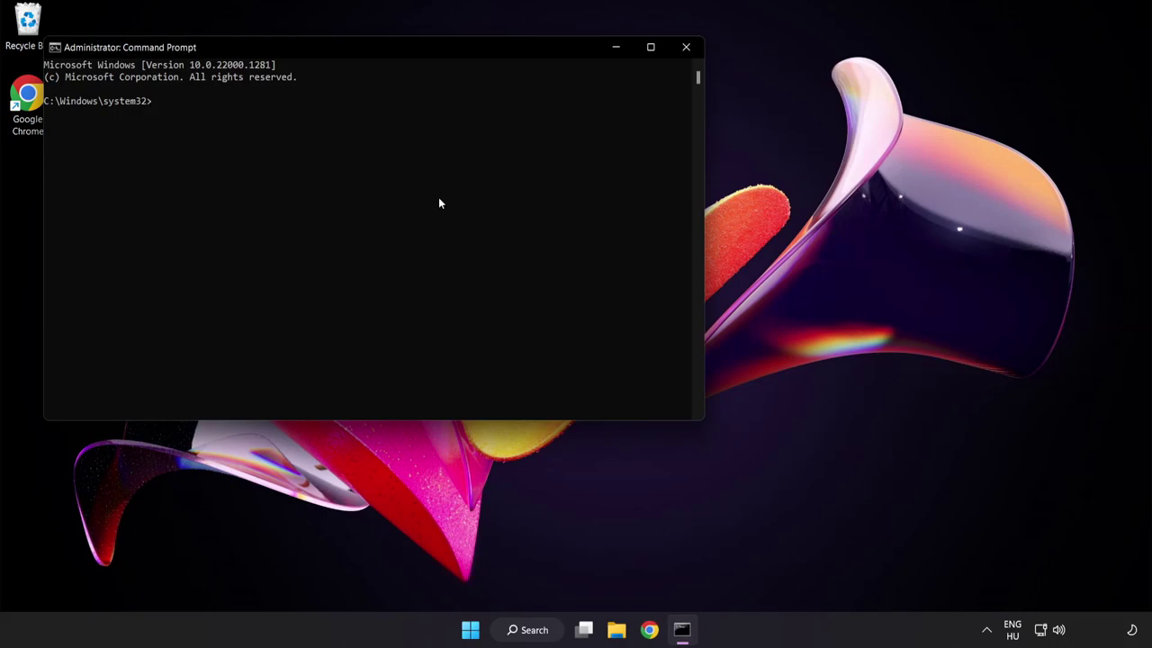
Run sfc /scannow until it reports no integrity violations, then close Command Prompt.
{"action": "left_click_drag", "start_coordinate": [328, 47], "coordinate": [499, 112]}
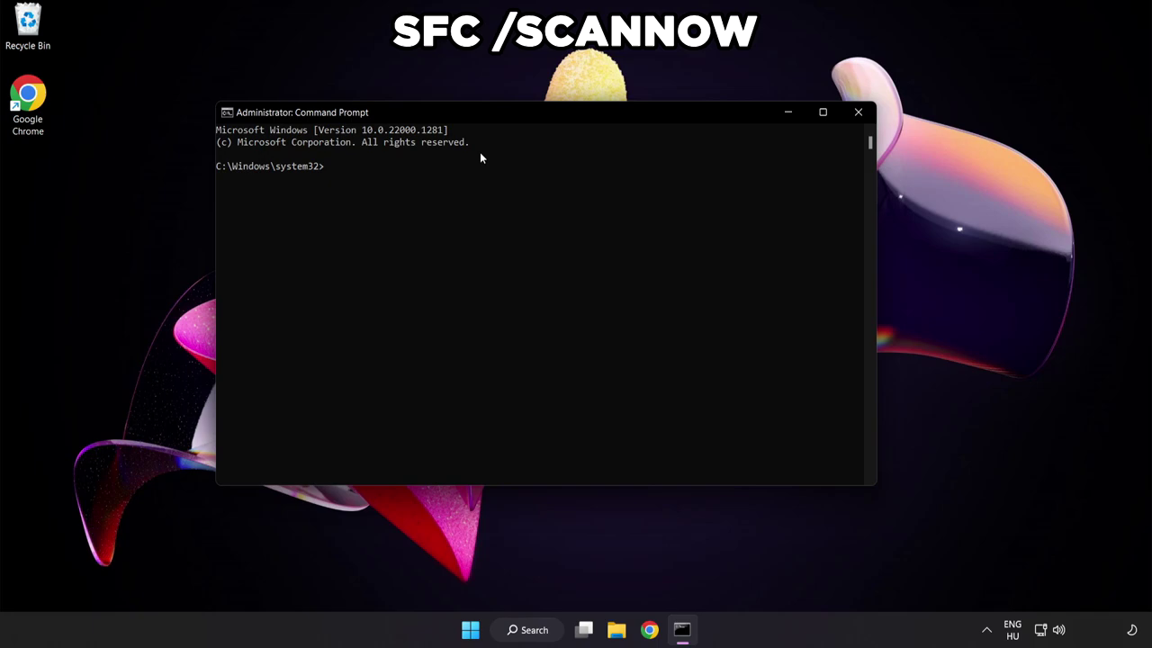
{"action": "type", "text": "sfc /"}
{"action": "type", "text": "scannow"}
{"action": "key", "text": "Return"}
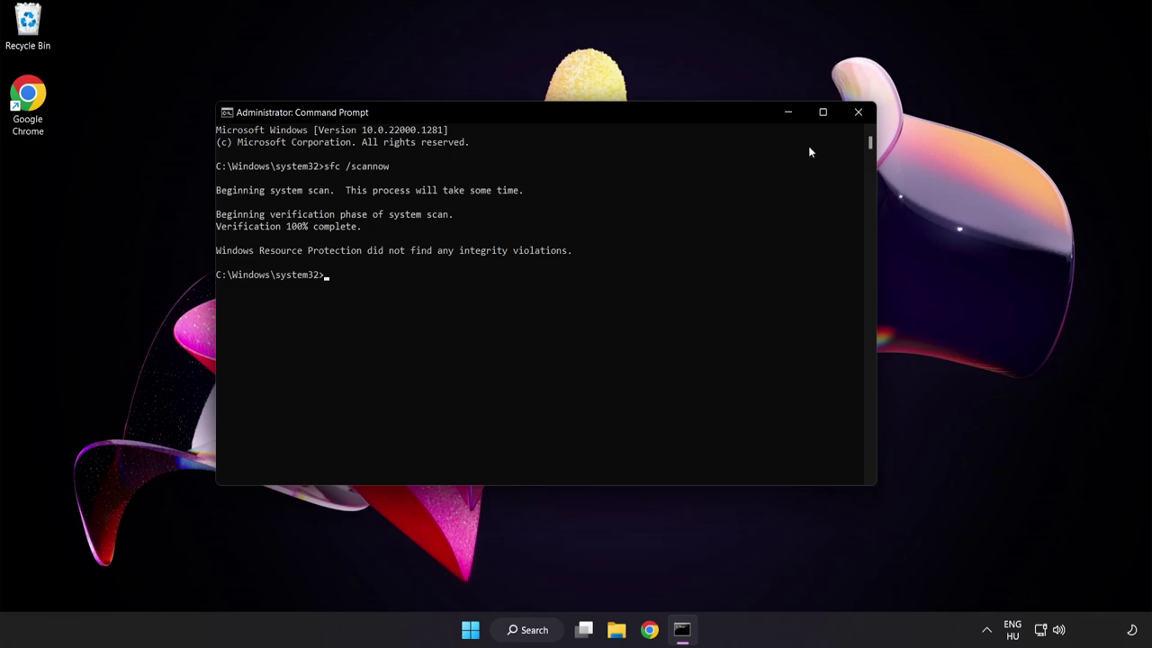
{"action": "left_click", "coordinate": [855, 117]}
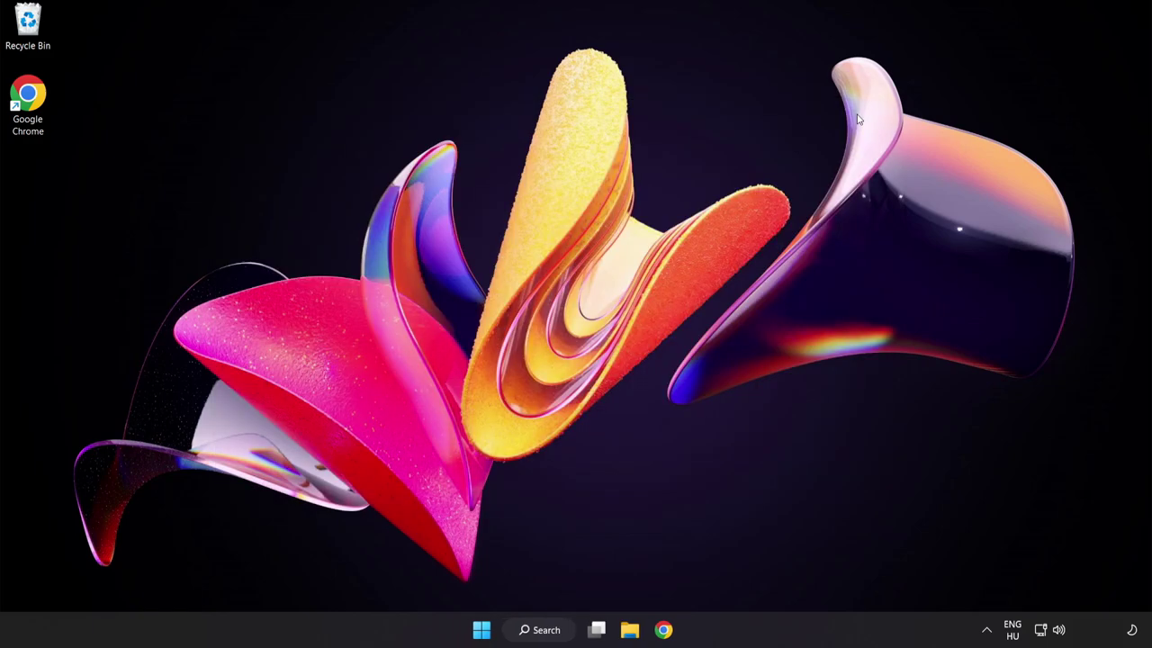
After checking the Start power options, search 'security' and launch Windows Security.
{"action": "left_click", "coordinate": [486, 629]}
{"action": "left_click", "coordinate": [763, 579]}
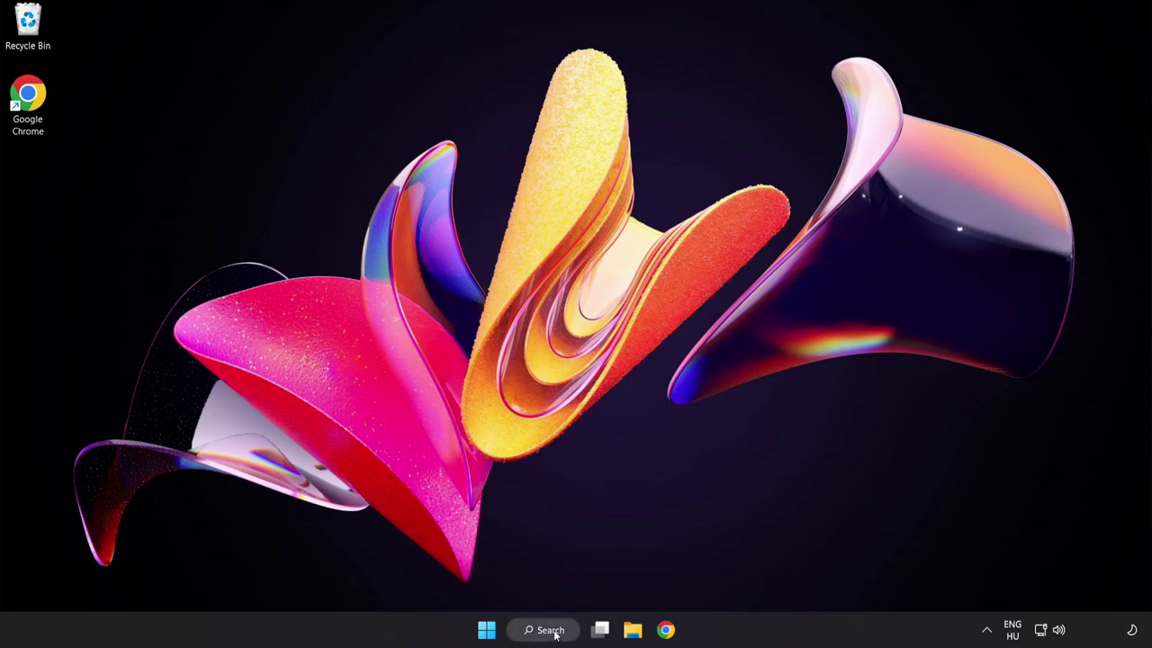
{"action": "left_click", "coordinate": [555, 633]}
{"action": "type", "text": "se"}
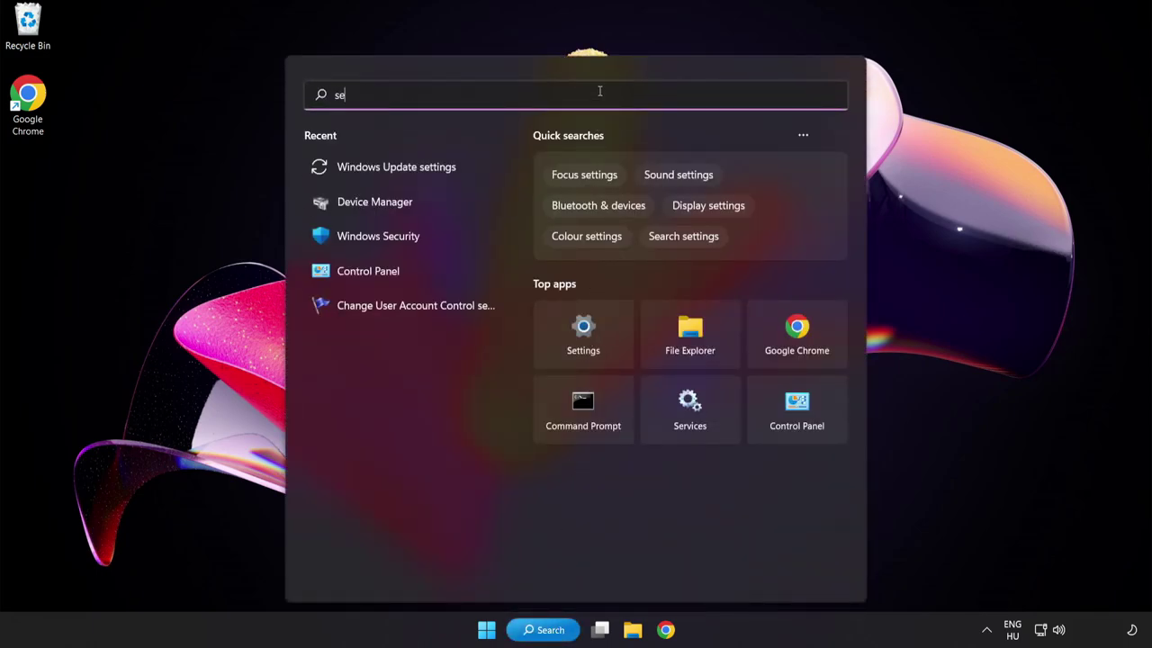
{"action": "type", "text": "curity"}
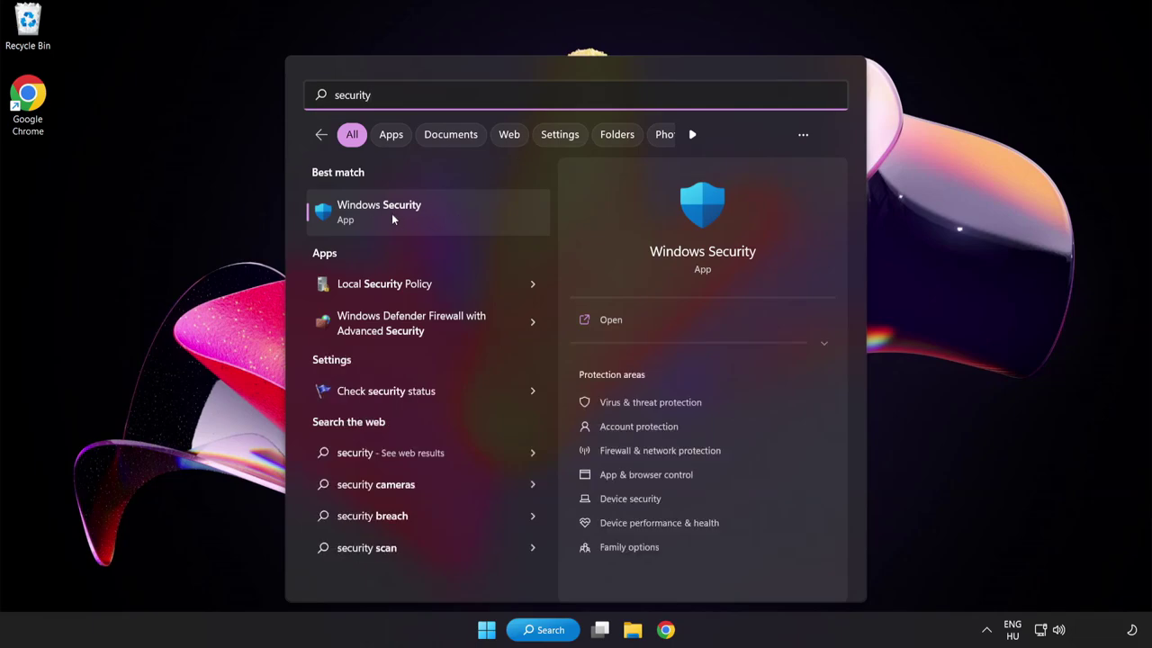
{"action": "left_click", "coordinate": [434, 214]}
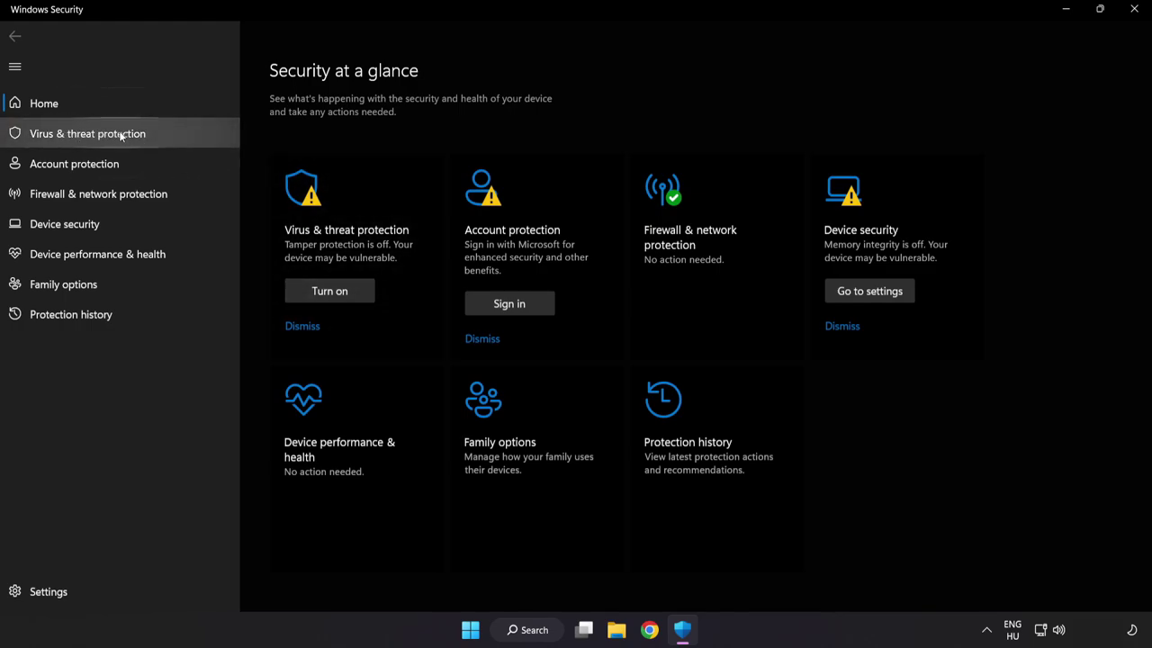
Go to Virus & threat protection, Manage settings, then Add or remove exclusions.
{"action": "left_click", "coordinate": [175, 137]}
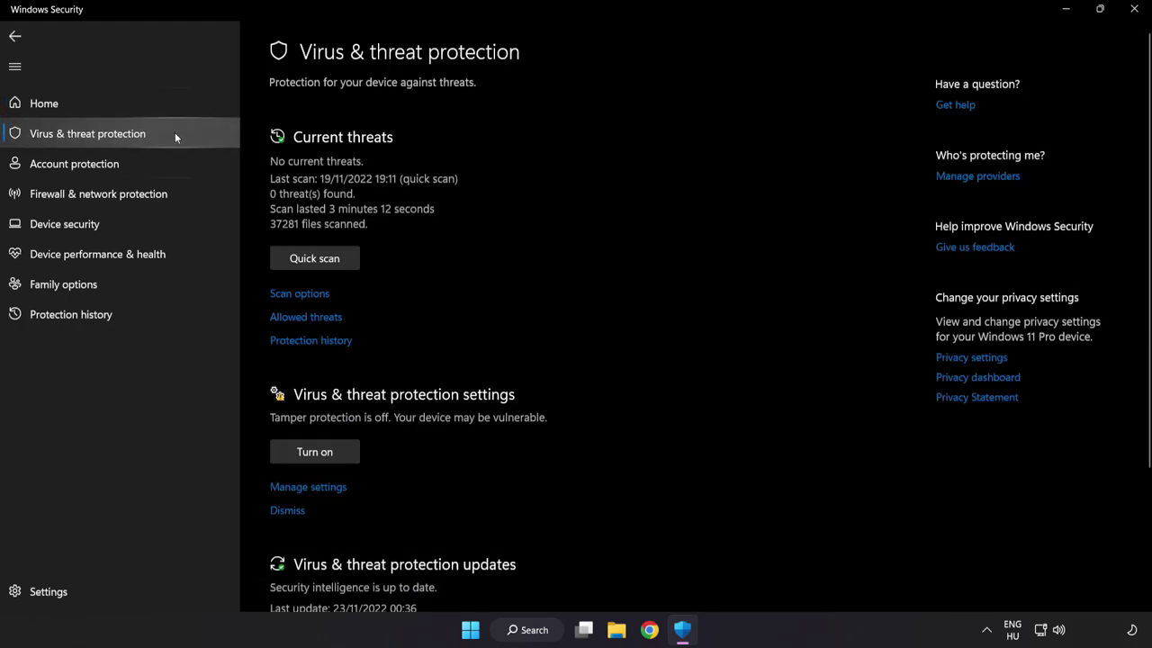
{"action": "scroll", "coordinate": [729, 176], "scroll_direction": "down", "scroll_amount": 3}
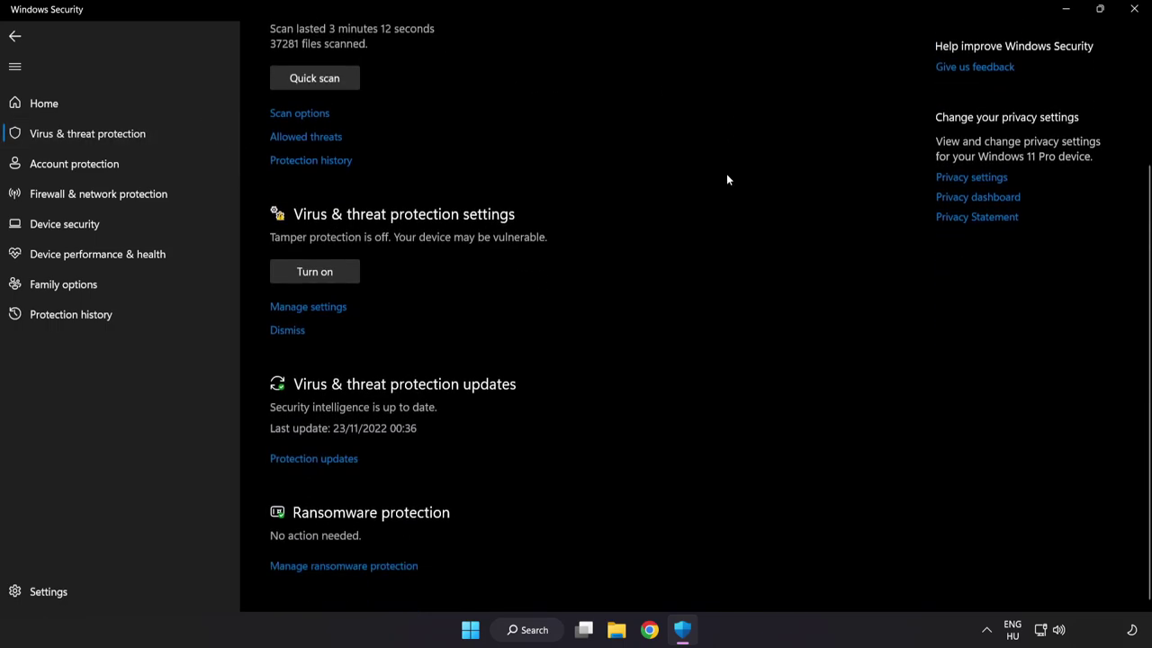
{"action": "left_click", "coordinate": [315, 307]}
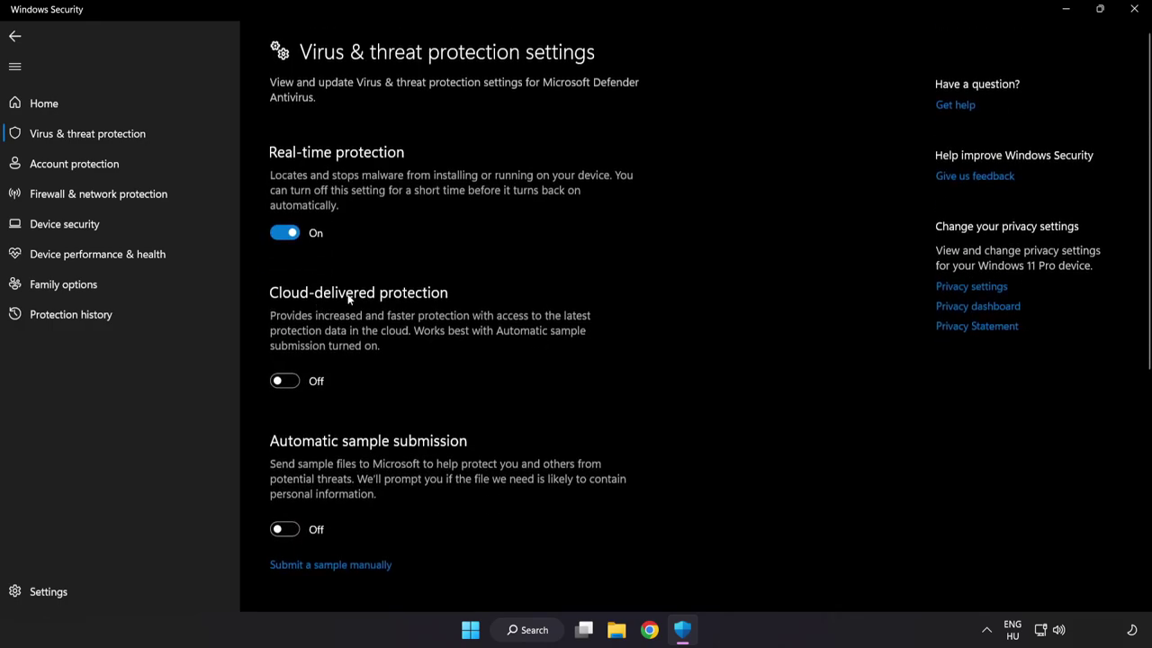
{"action": "scroll", "coordinate": [669, 313], "scroll_direction": "down", "scroll_amount": 2}
{"action": "scroll", "coordinate": [670, 313], "scroll_direction": "down", "scroll_amount": 4}
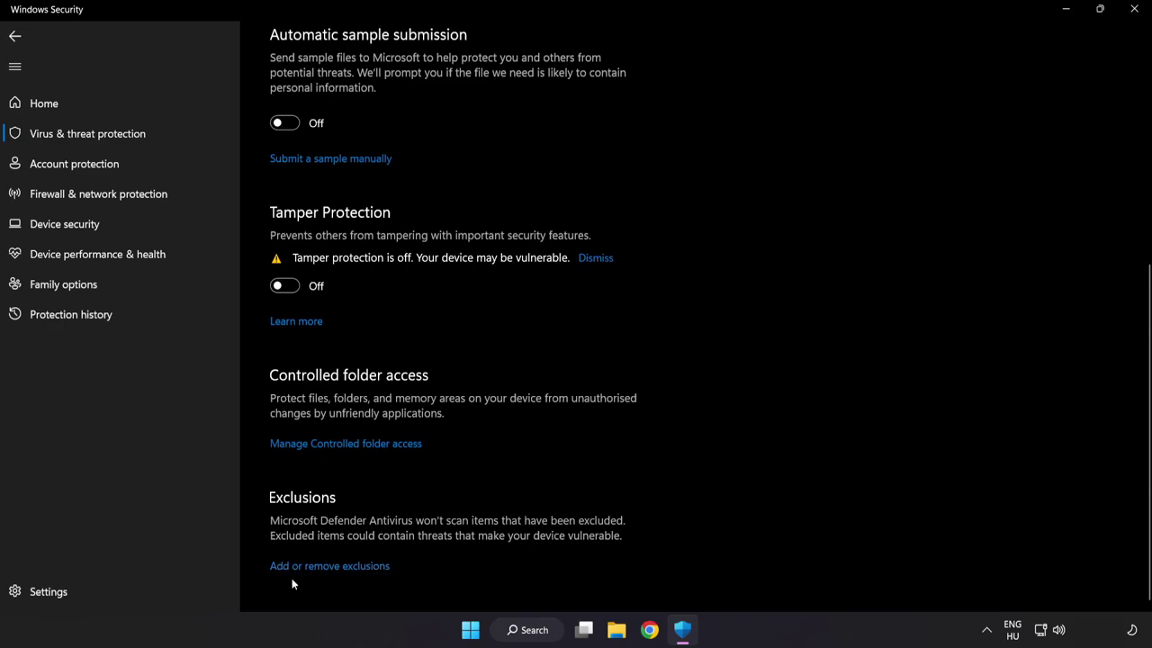
{"action": "left_click", "coordinate": [336, 567]}
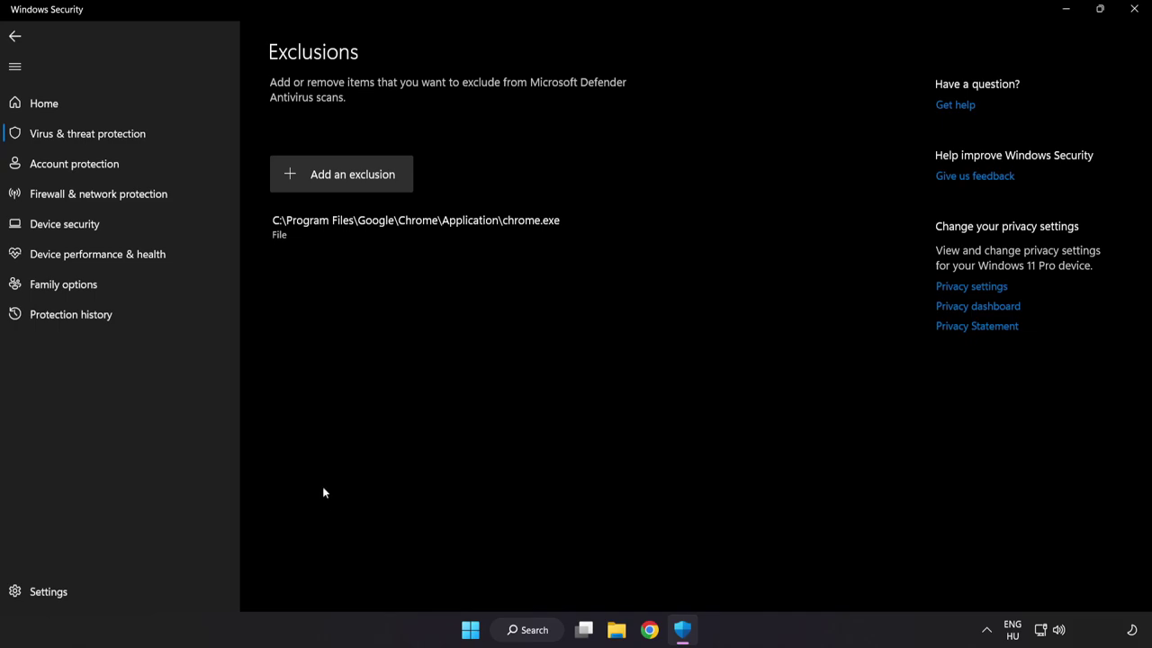
Start a new File exclusion and navigate the file picker up to This PC.
{"action": "left_click", "coordinate": [343, 187]}
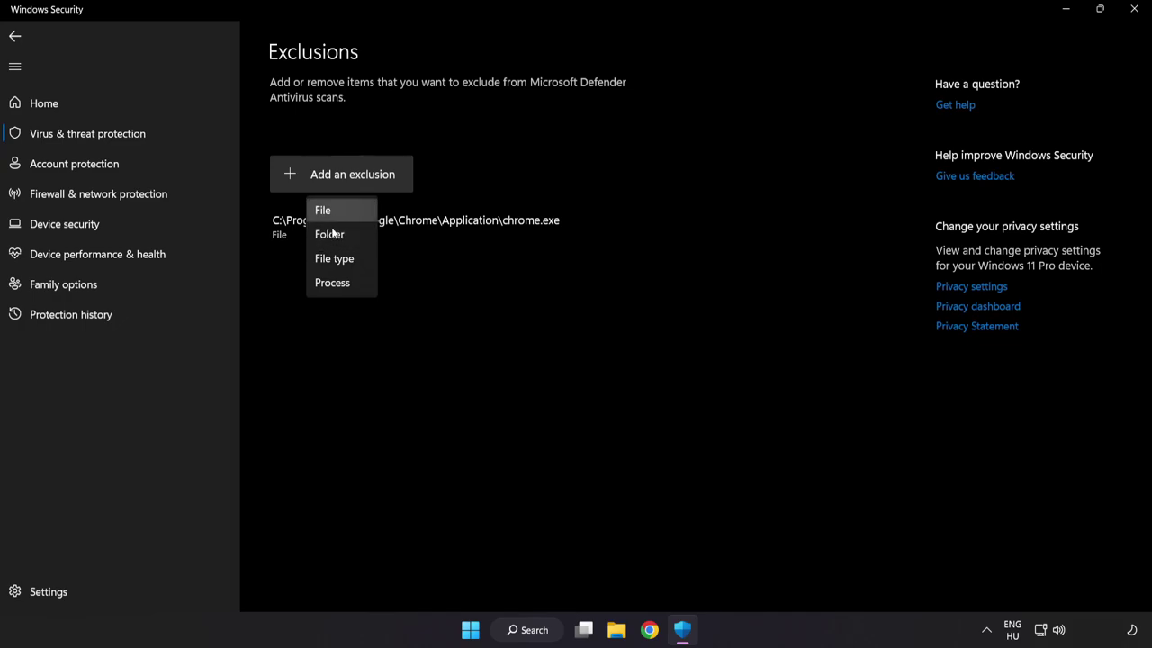
{"action": "left_click", "coordinate": [335, 214]}
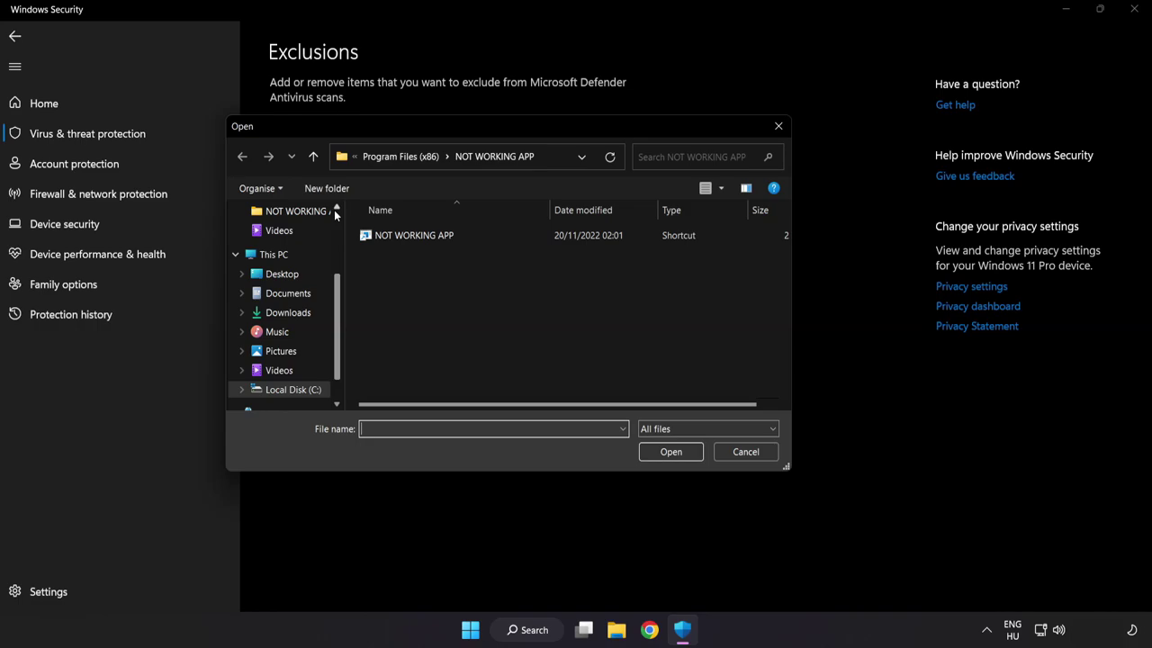
{"action": "left_click", "coordinate": [368, 158]}
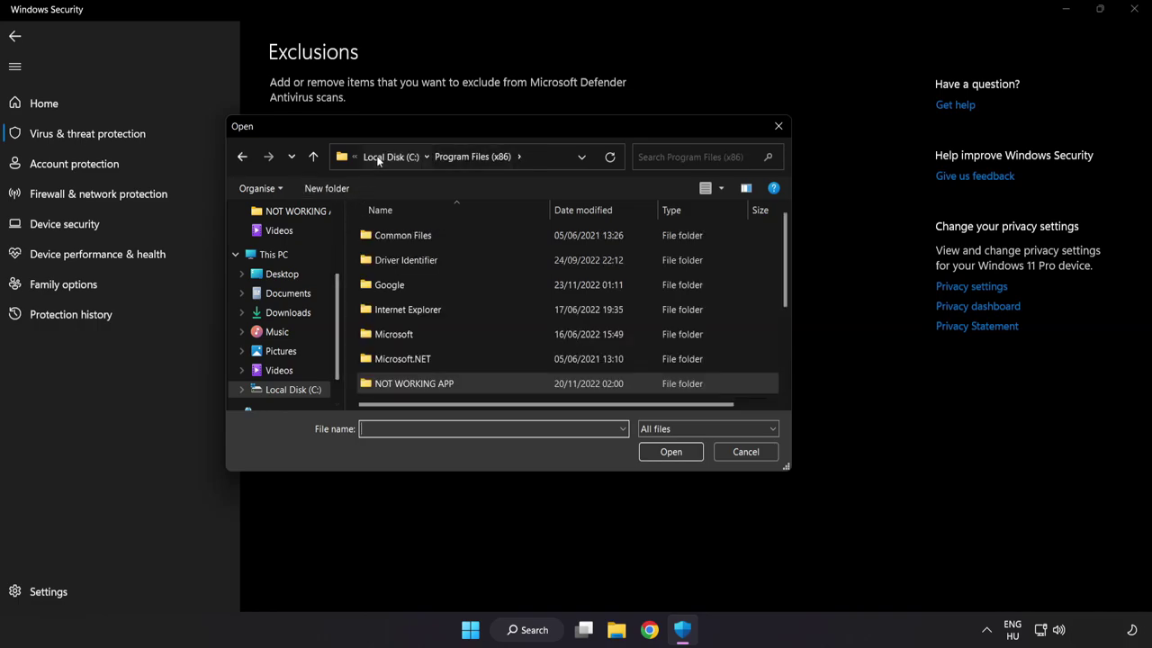
{"action": "left_click", "coordinate": [376, 158]}
{"action": "left_click", "coordinate": [377, 158]}
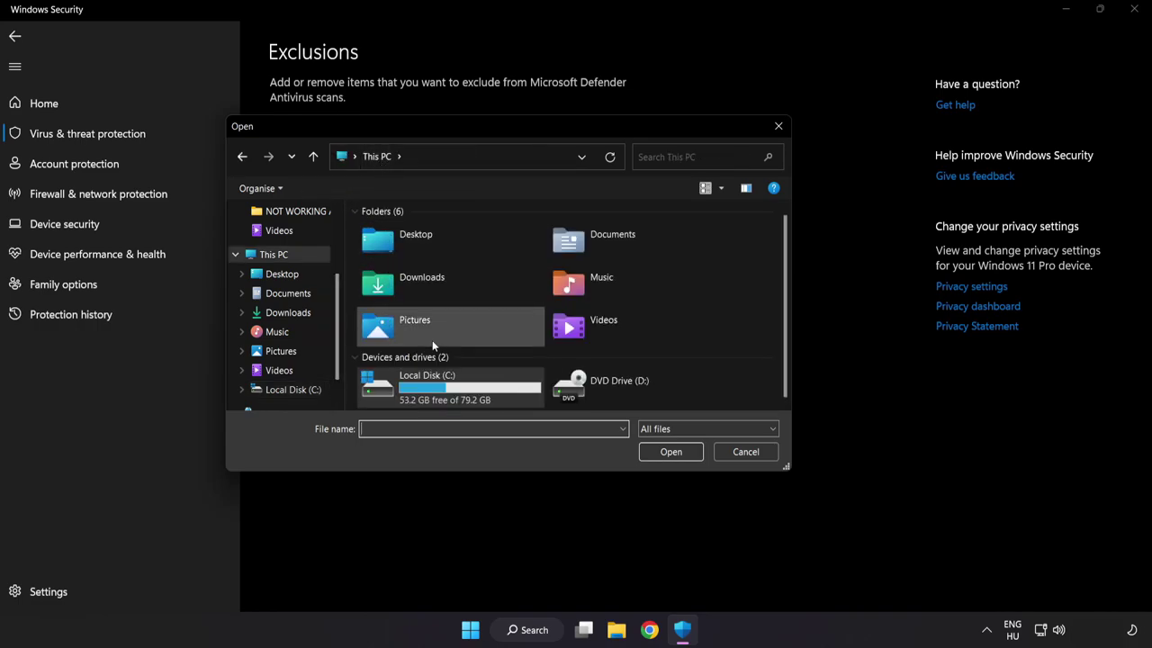
Choose the shortcut in C:\Program Files (x86)\NOT WORKING APP as the excluded file.
{"action": "double_click", "coordinate": [428, 392]}
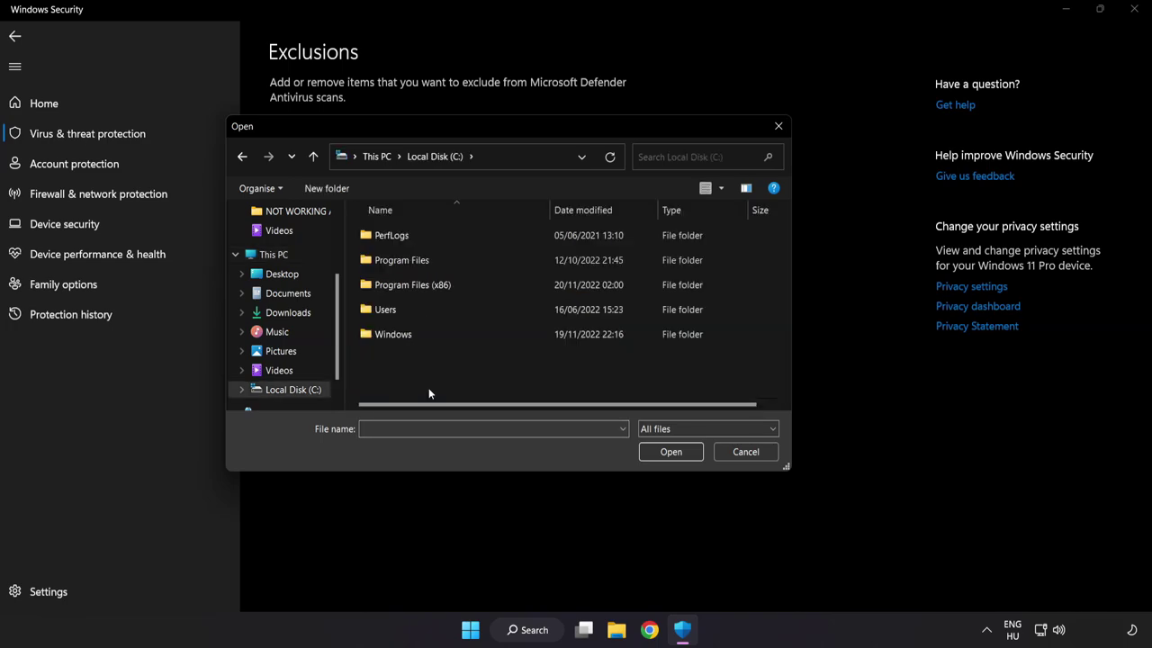
{"action": "double_click", "coordinate": [440, 279]}
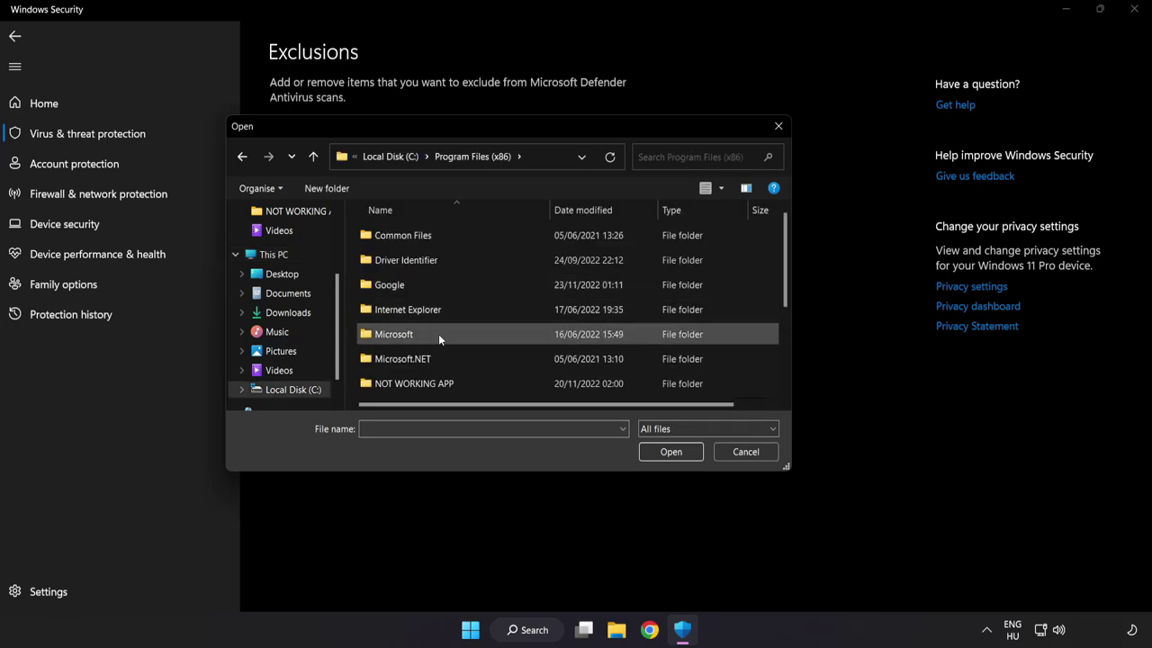
{"action": "scroll", "coordinate": [427, 373], "scroll_direction": "down", "scroll_amount": 1}
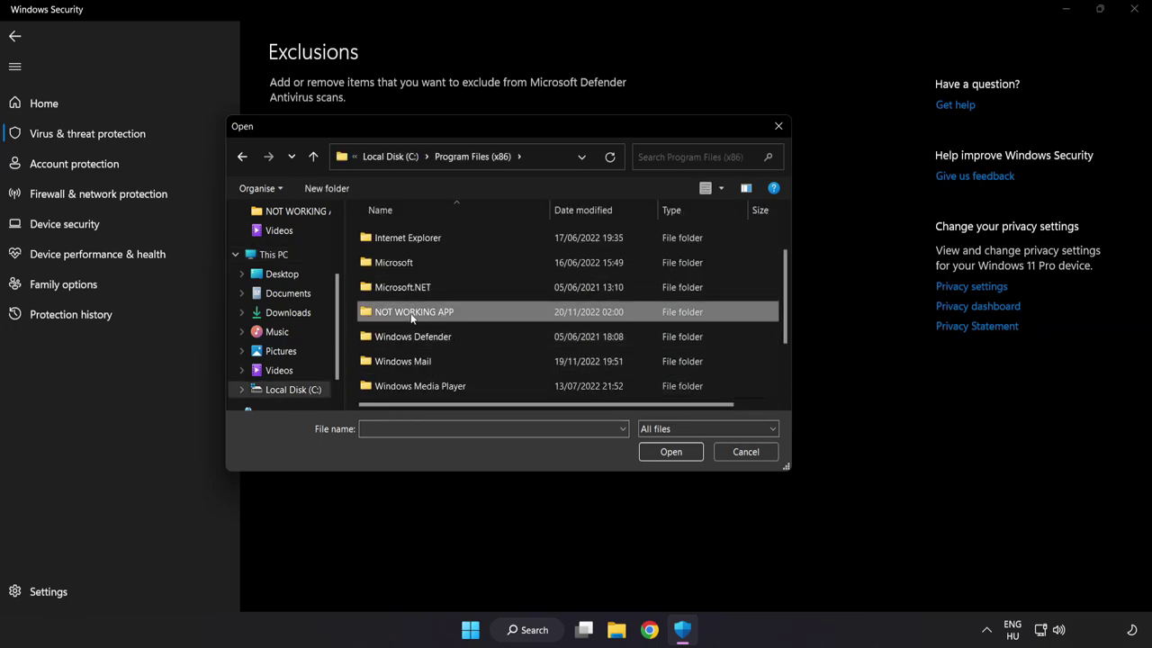
{"action": "double_click", "coordinate": [457, 312]}
{"action": "left_click", "coordinate": [423, 239]}
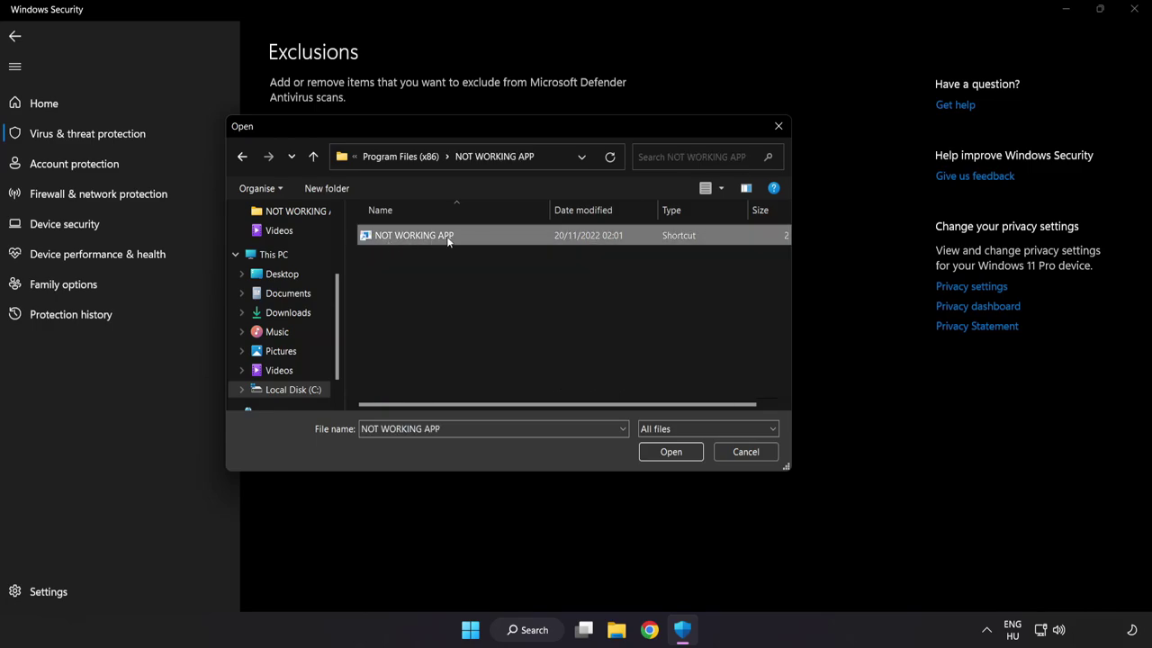
{"action": "left_click", "coordinate": [672, 453]}
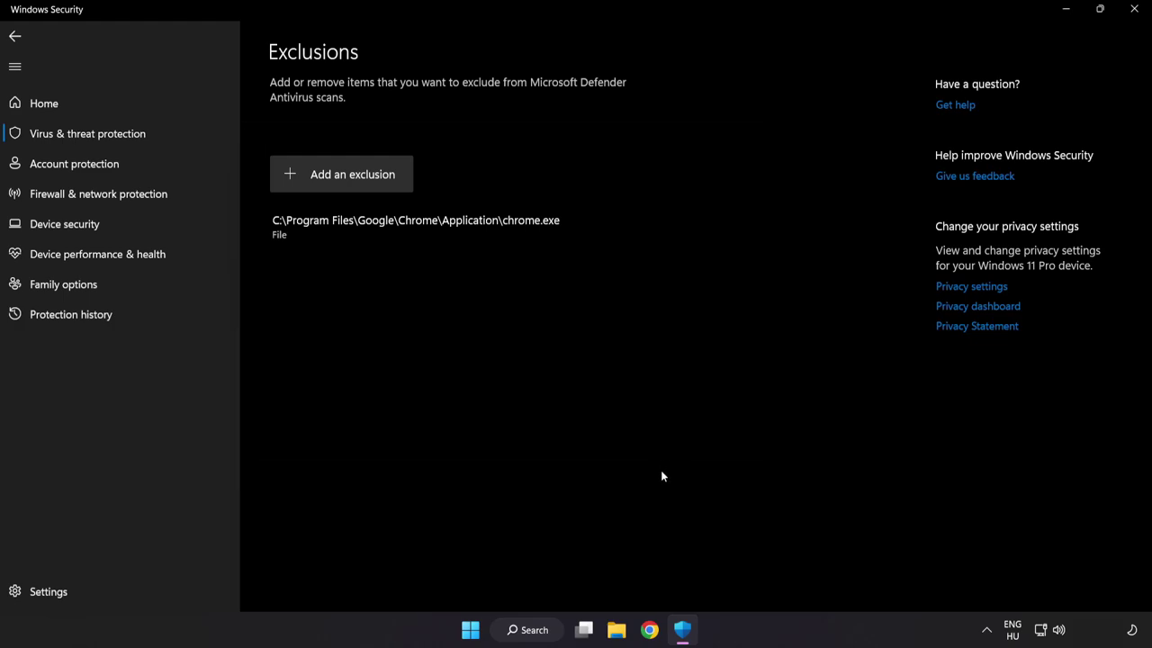
Close Windows Security and bring up the Start menu's sleep, shut down and restart options.
{"action": "left_click", "coordinate": [1131, 18]}
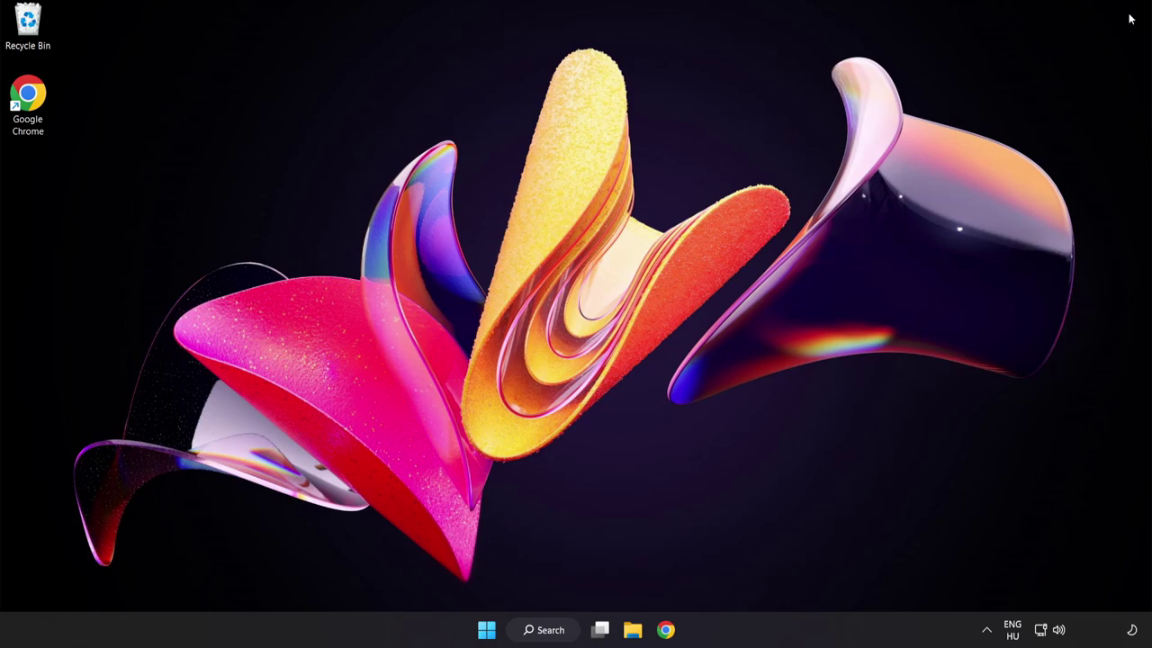
{"action": "left_click", "coordinate": [486, 630]}
{"action": "left_click", "coordinate": [761, 578]}
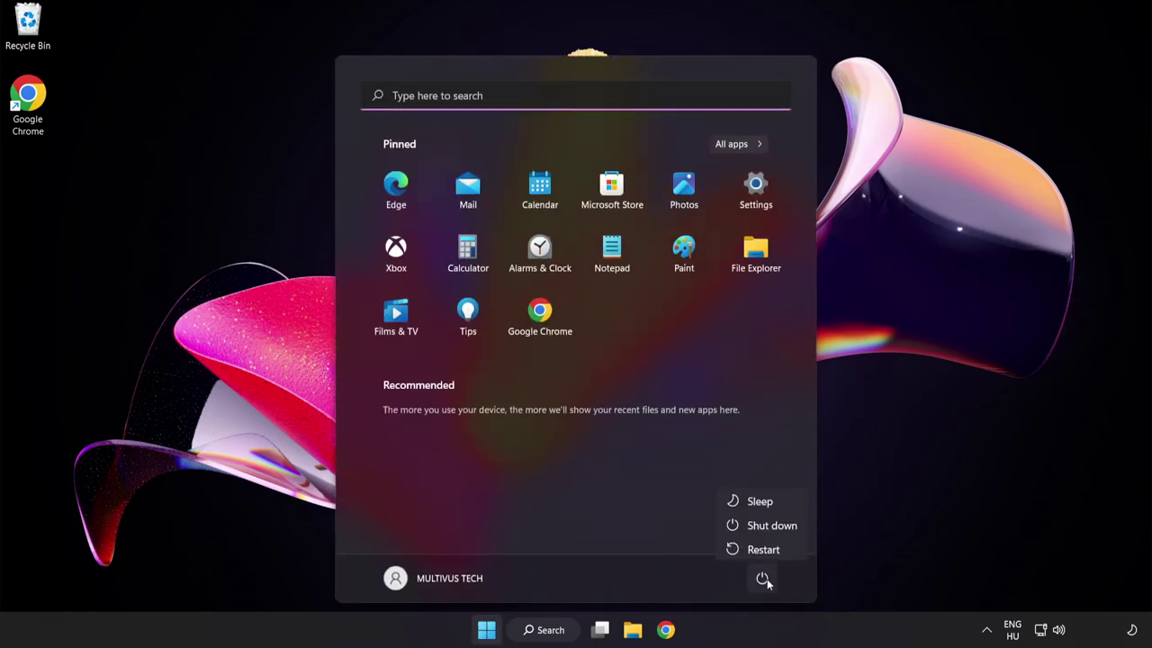